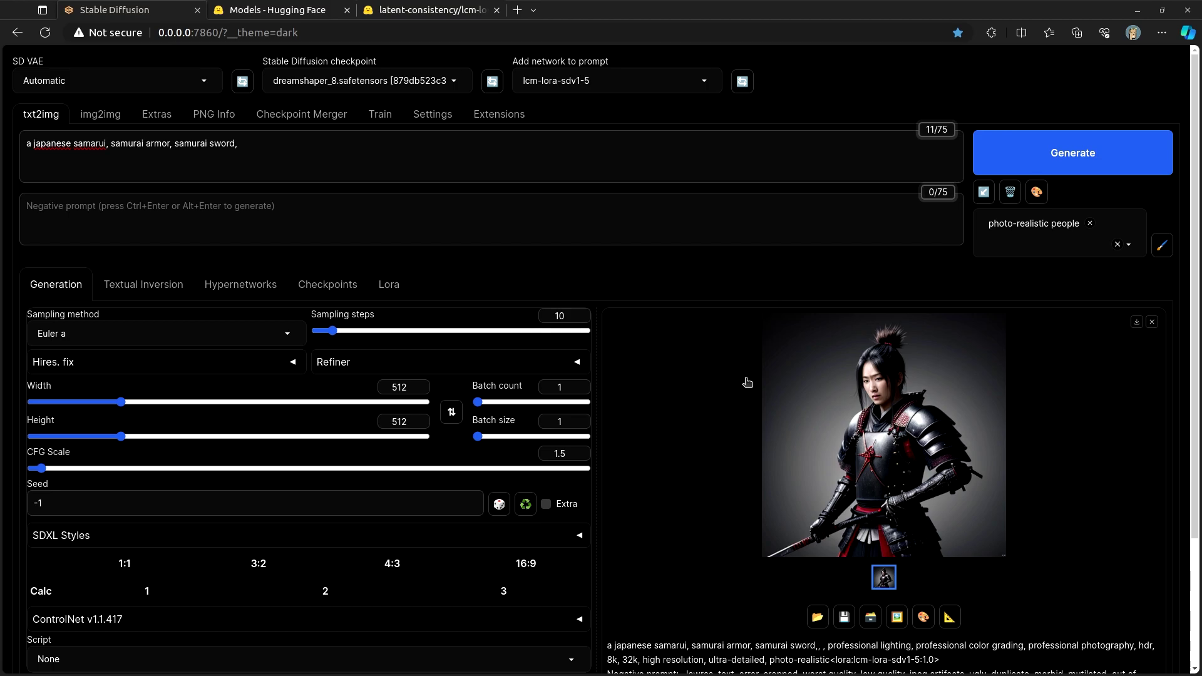
# Step: Inspect the existing samurai image full-size
pyautogui.scroll(-3, 748, 382)
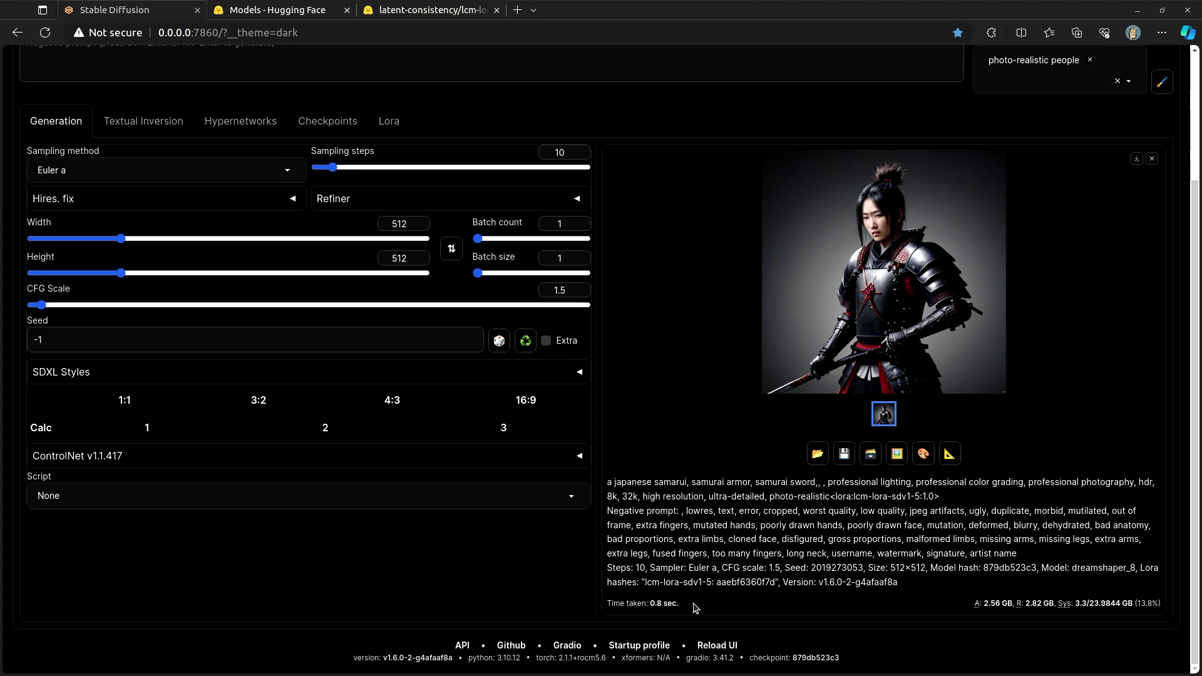
pyautogui.scroll(3, 670, 432)
pyautogui.click(876, 468)
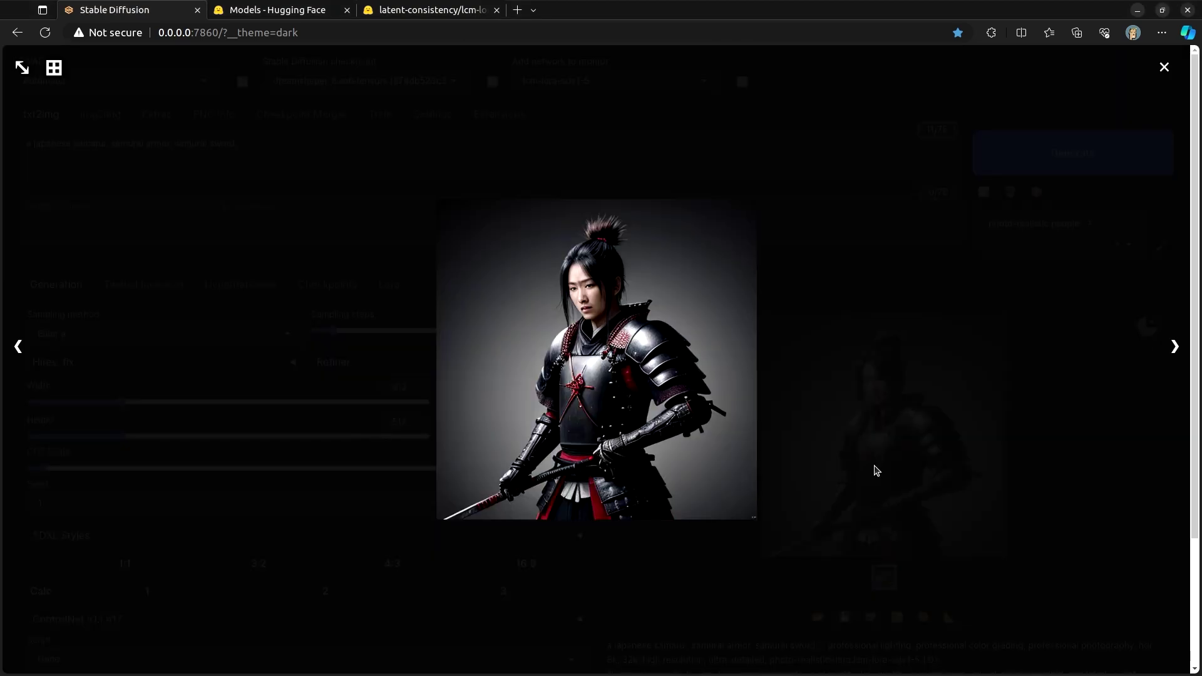
pyautogui.moveTo(574, 356)
pyautogui.click(908, 287)
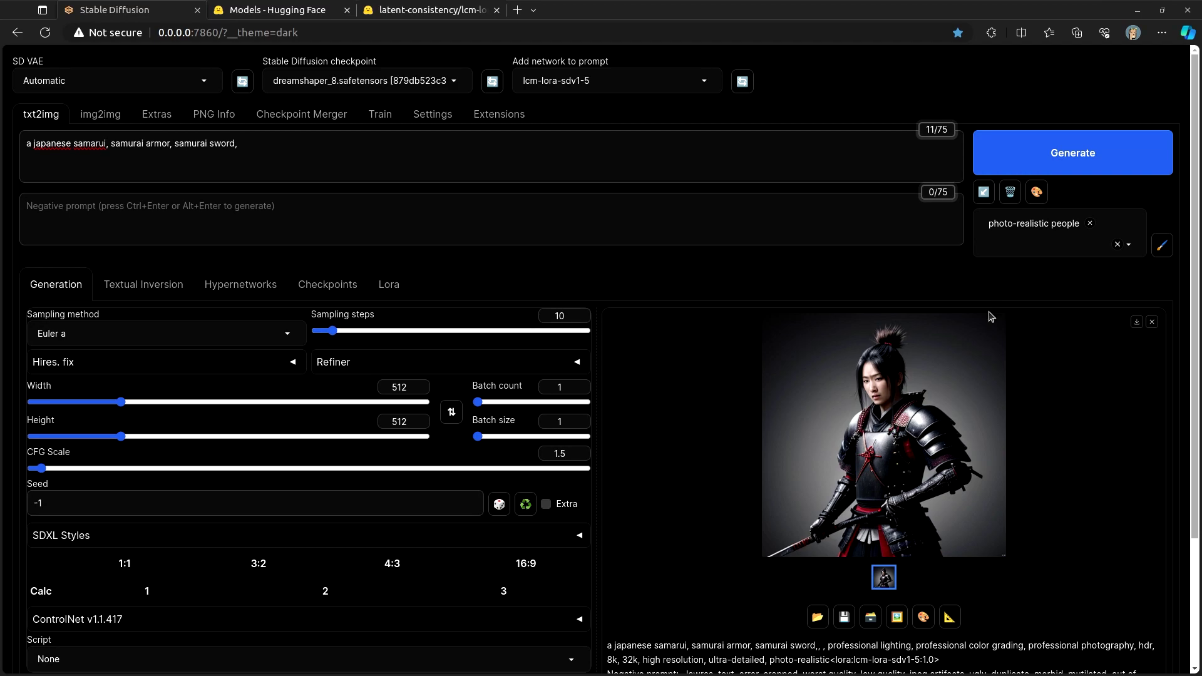
pyautogui.moveTo(961, 329)
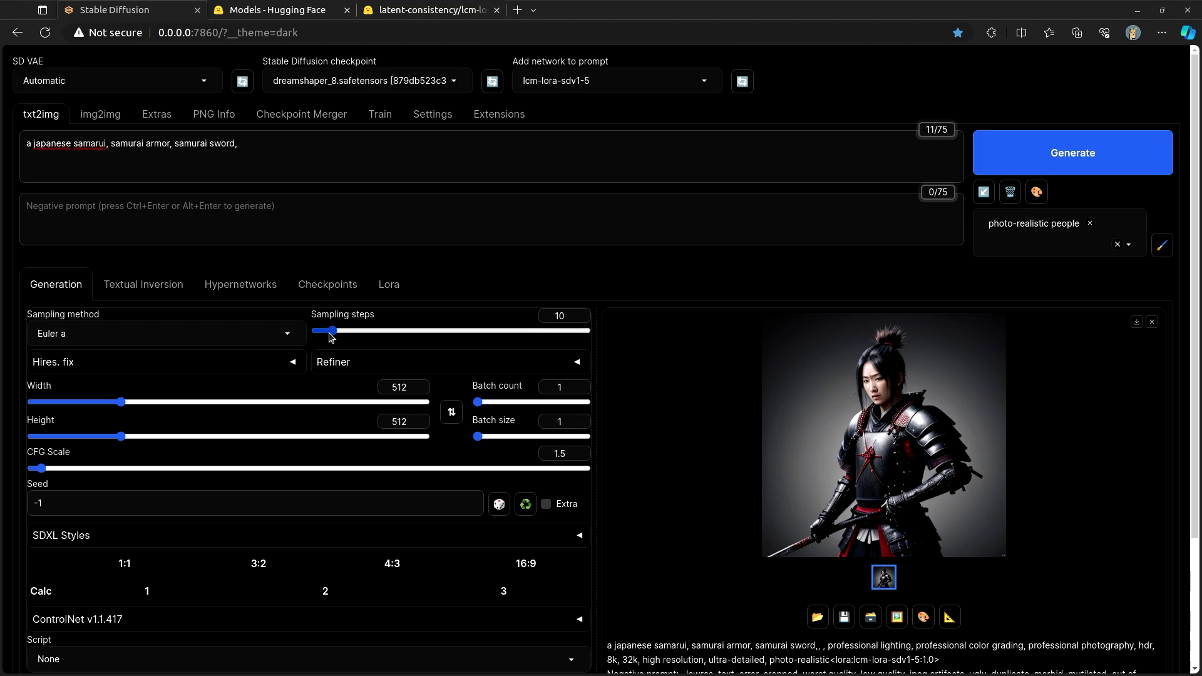
pyautogui.moveTo(343, 319)
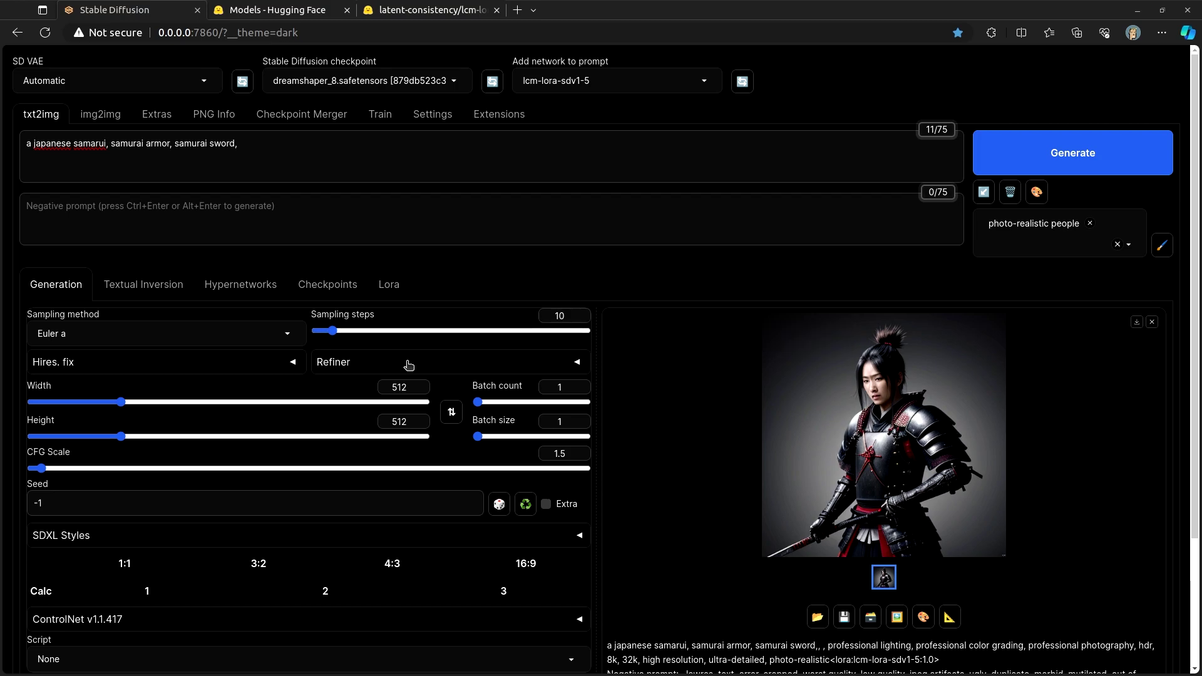
pyautogui.click(846, 487)
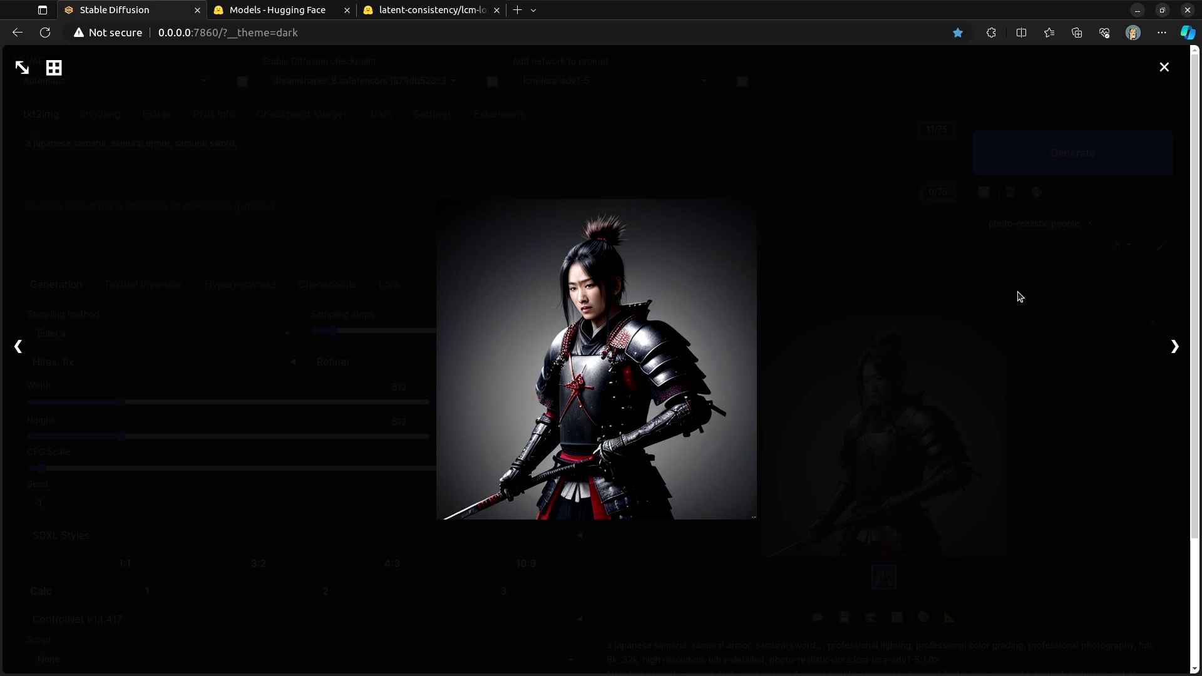
pyautogui.click(1024, 299)
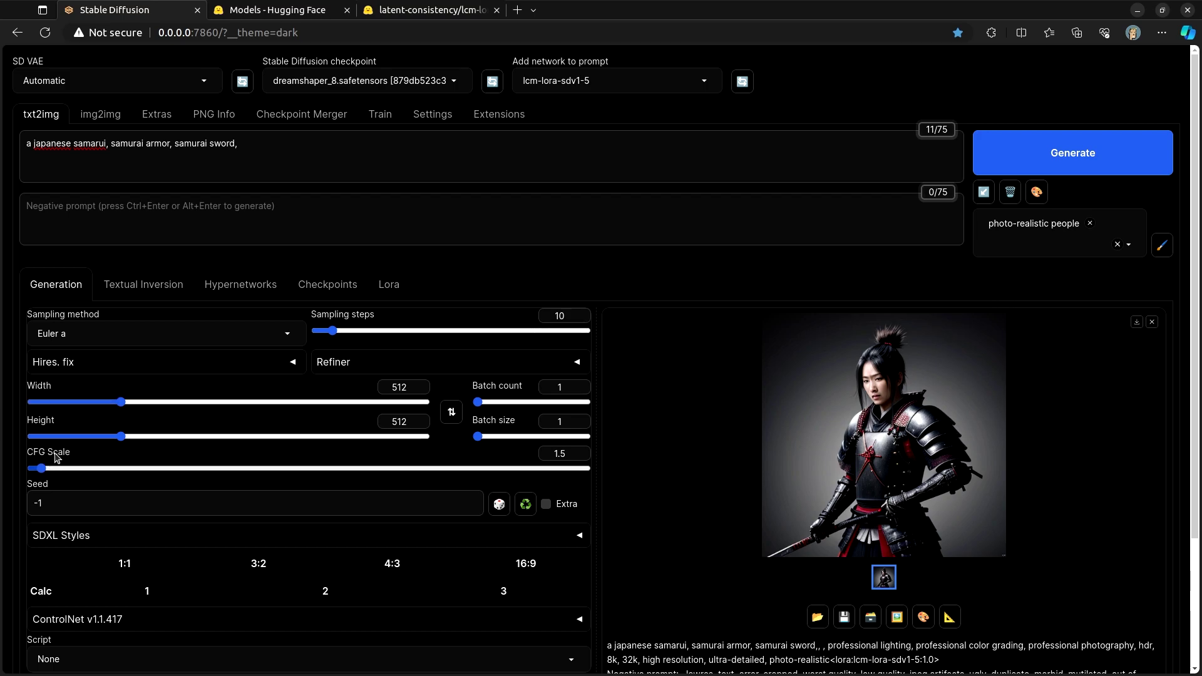
# Step: Render an image at CFG Scale 7 and view the dark, broken result
pyautogui.moveTo(55, 457)
pyautogui.moveTo(45, 470); pyautogui.dragTo(147, 469)
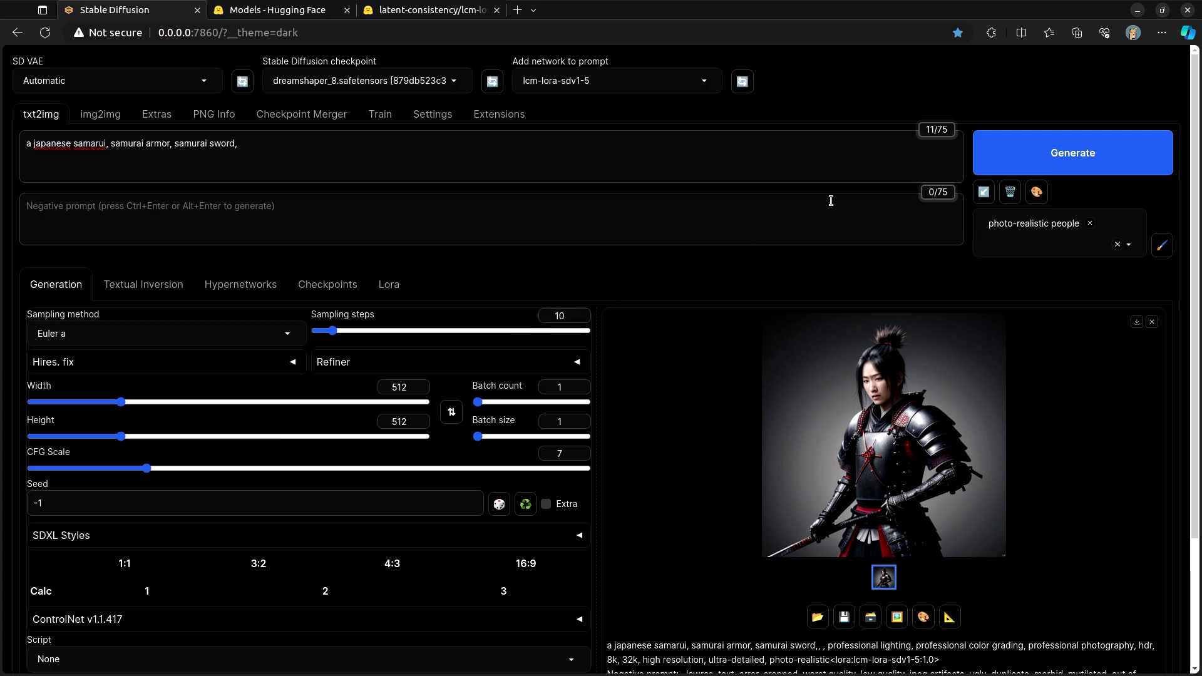
pyautogui.click(1072, 164)
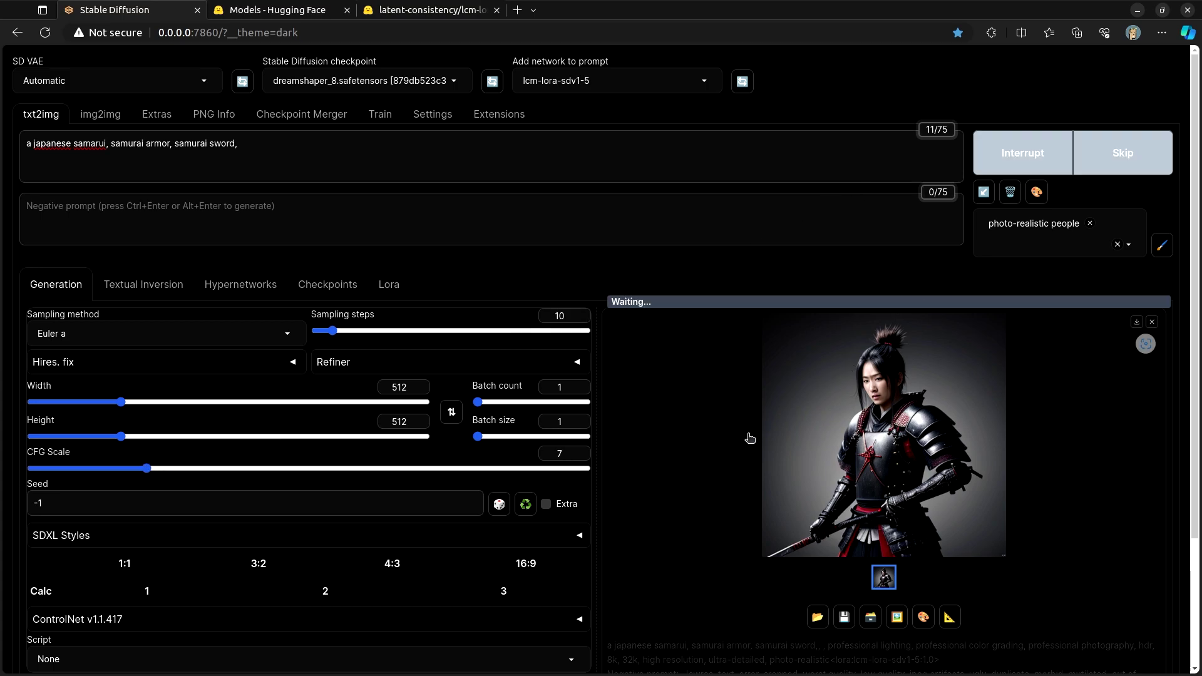
pyautogui.click(890, 378)
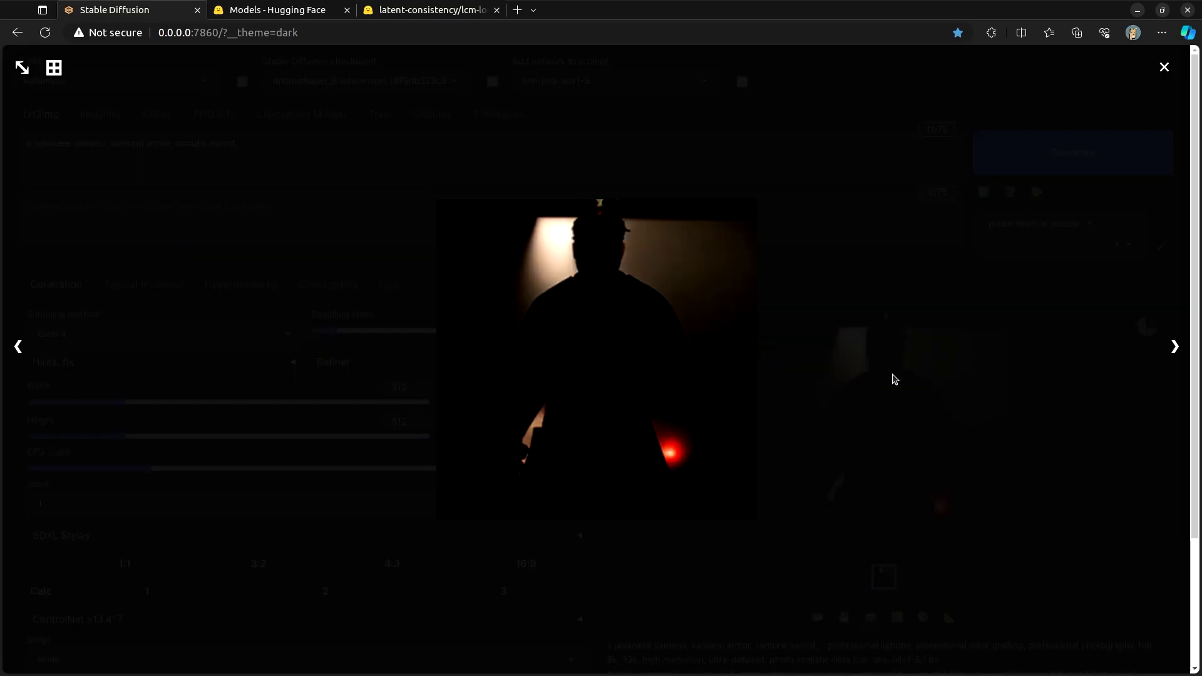
pyautogui.click(888, 311)
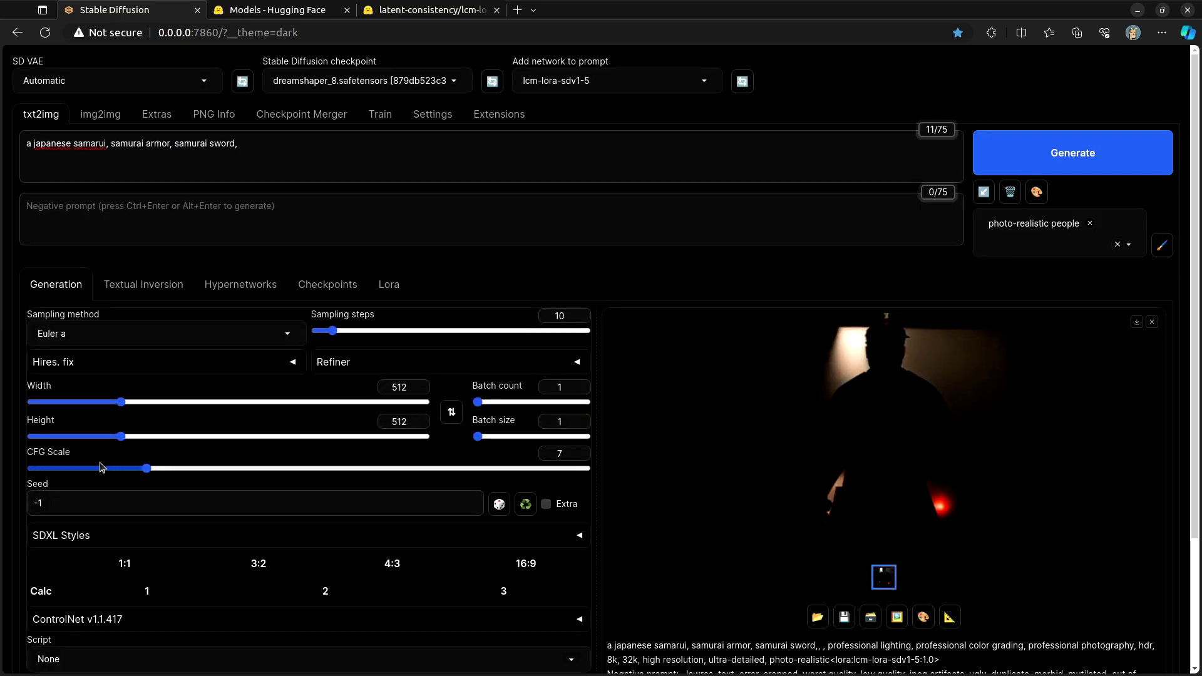
# Step: Bring CFG Scale back down to 1.5 and render fresh samurai images
pyautogui.moveTo(147, 468); pyautogui.dragTo(41, 469)
pyautogui.click(1012, 164)
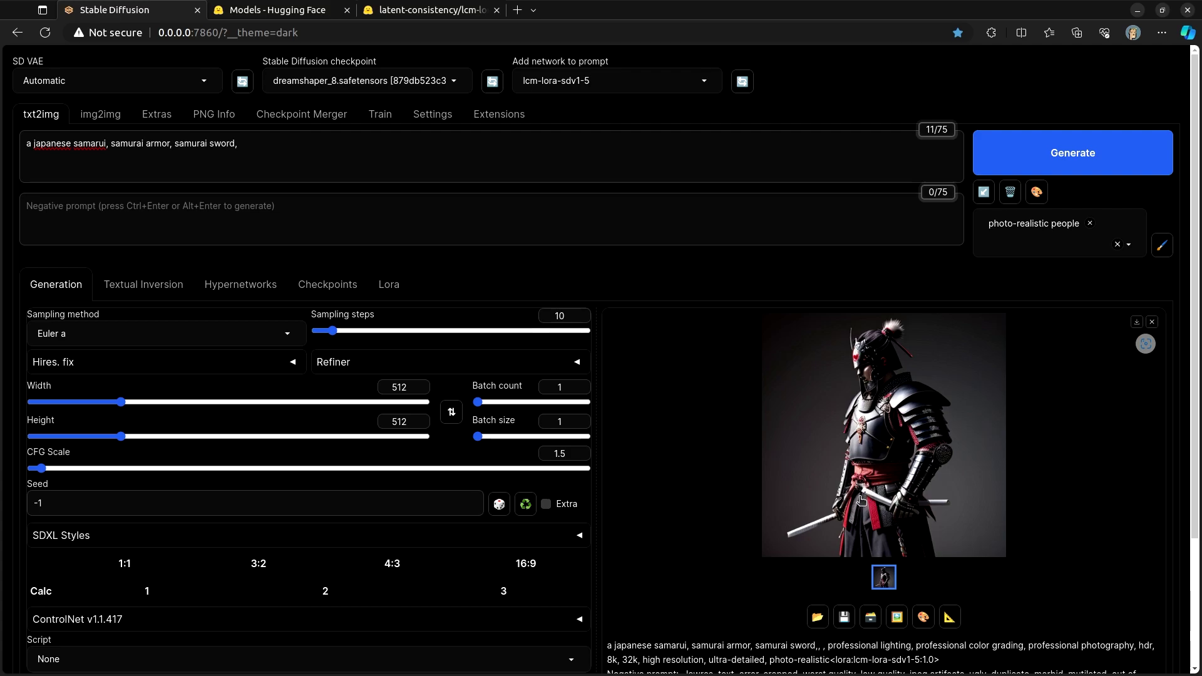
pyautogui.click(1062, 157)
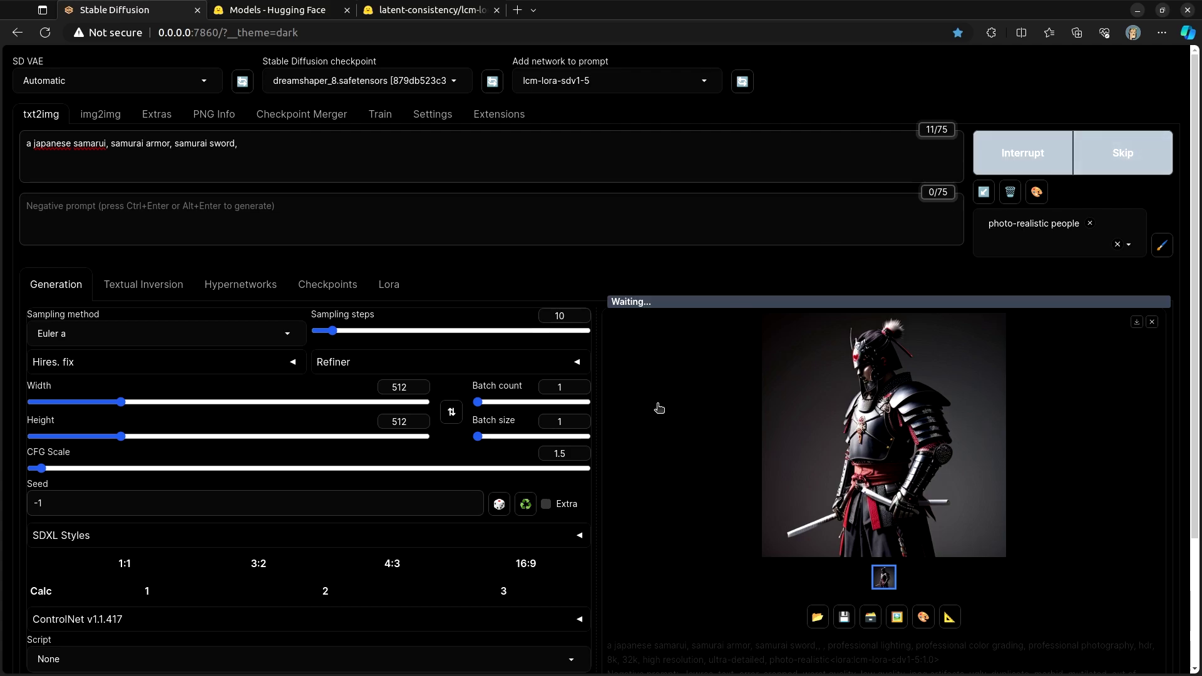
pyautogui.scroll(-3, 762, 479)
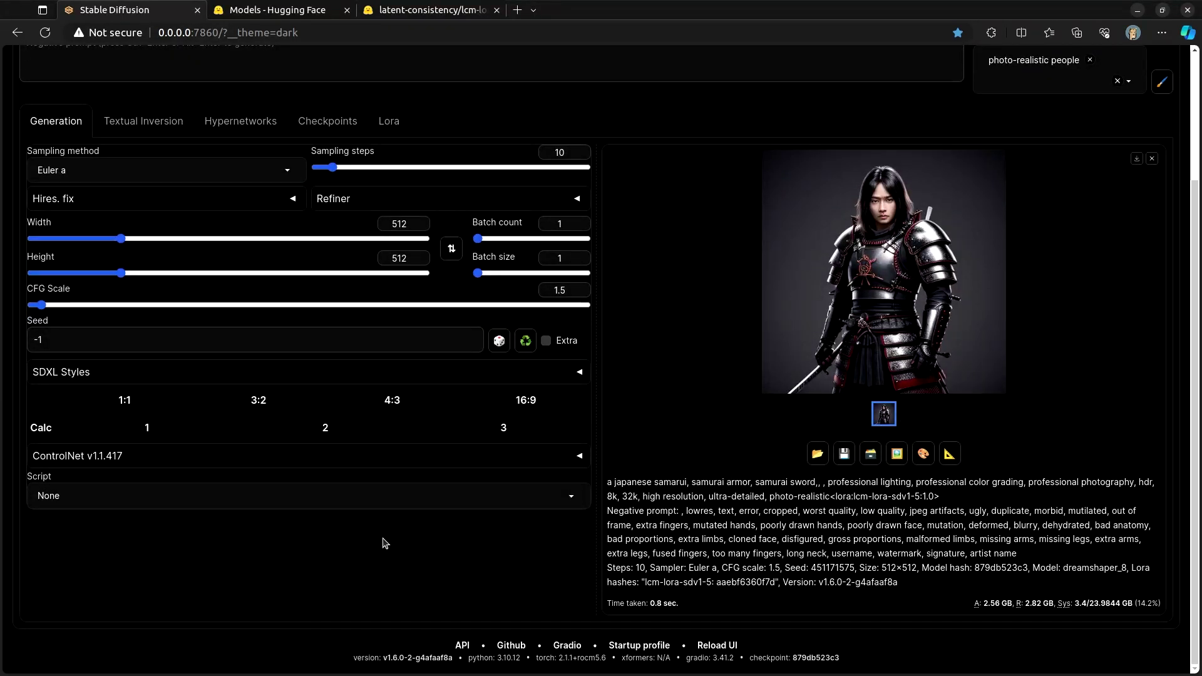
pyautogui.scroll(3, 690, 275)
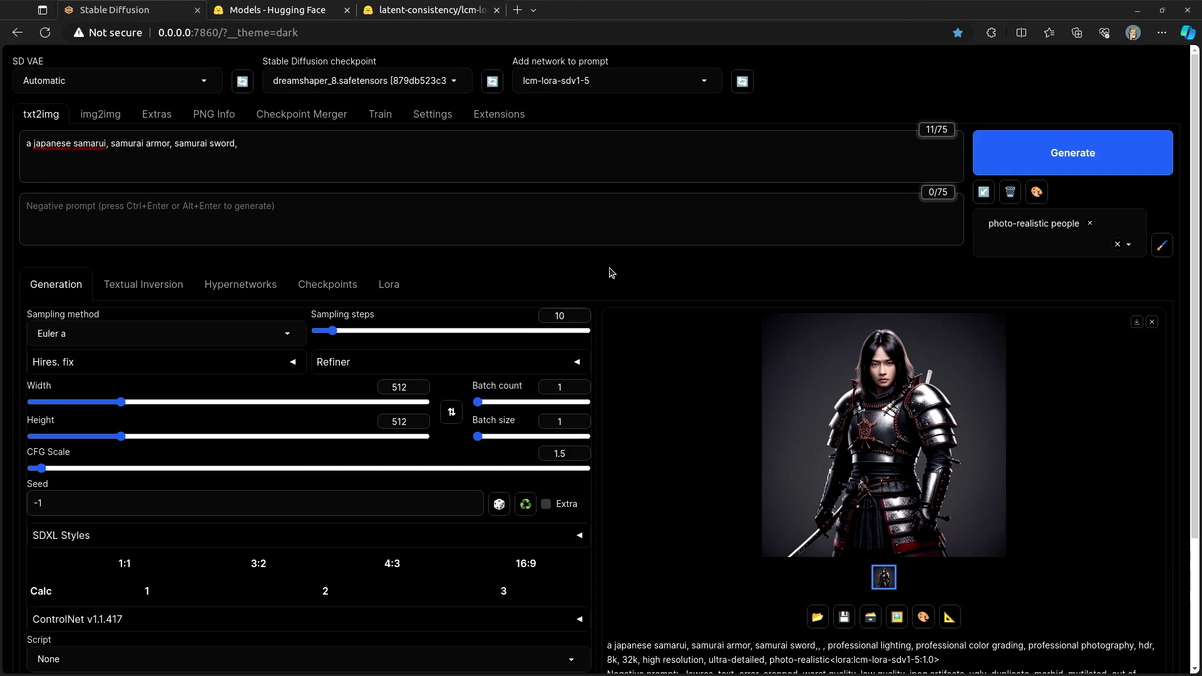
# Step: From the lcm-lora-sdv1-5 page, go to the latent-consistency organization and scroll to its models
pyautogui.click(444, 11)
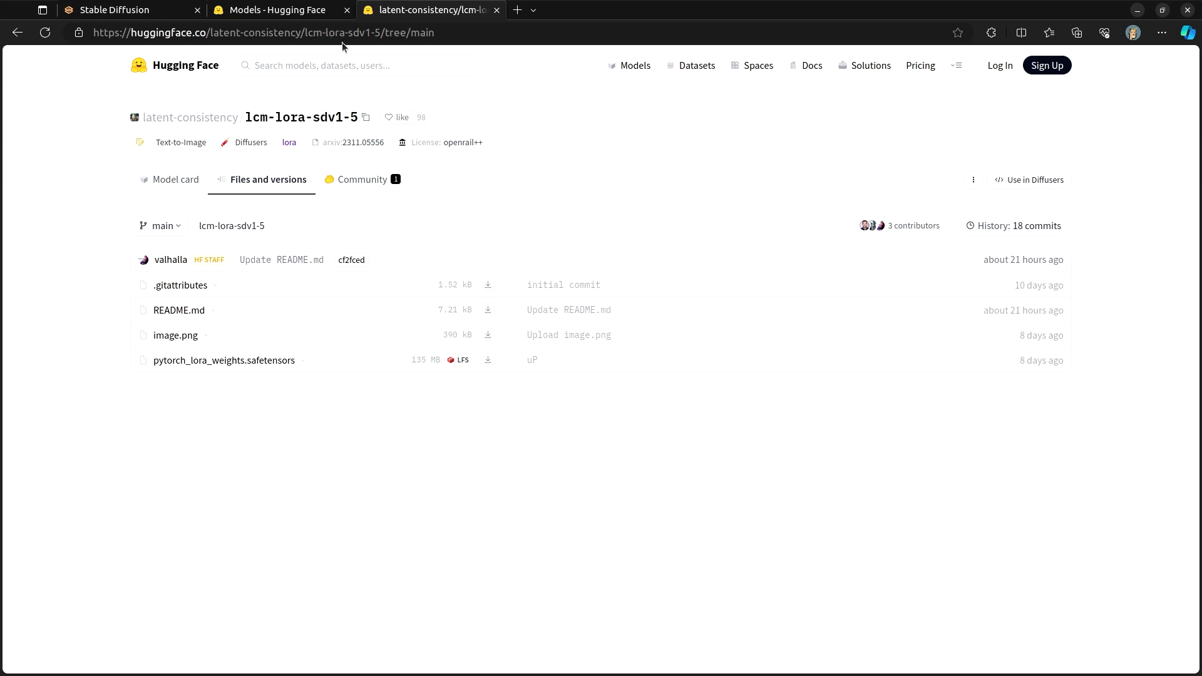
pyautogui.click(192, 119)
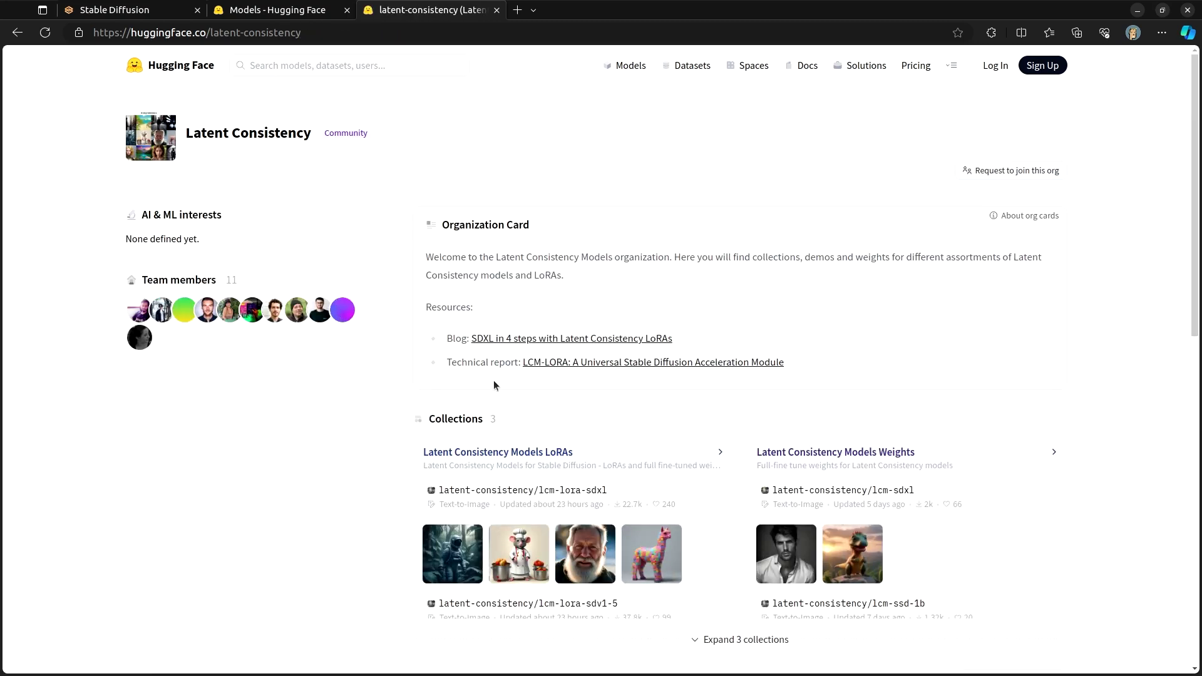
pyautogui.scroll(-5, 356, 386)
pyautogui.scroll(-6, 355, 388)
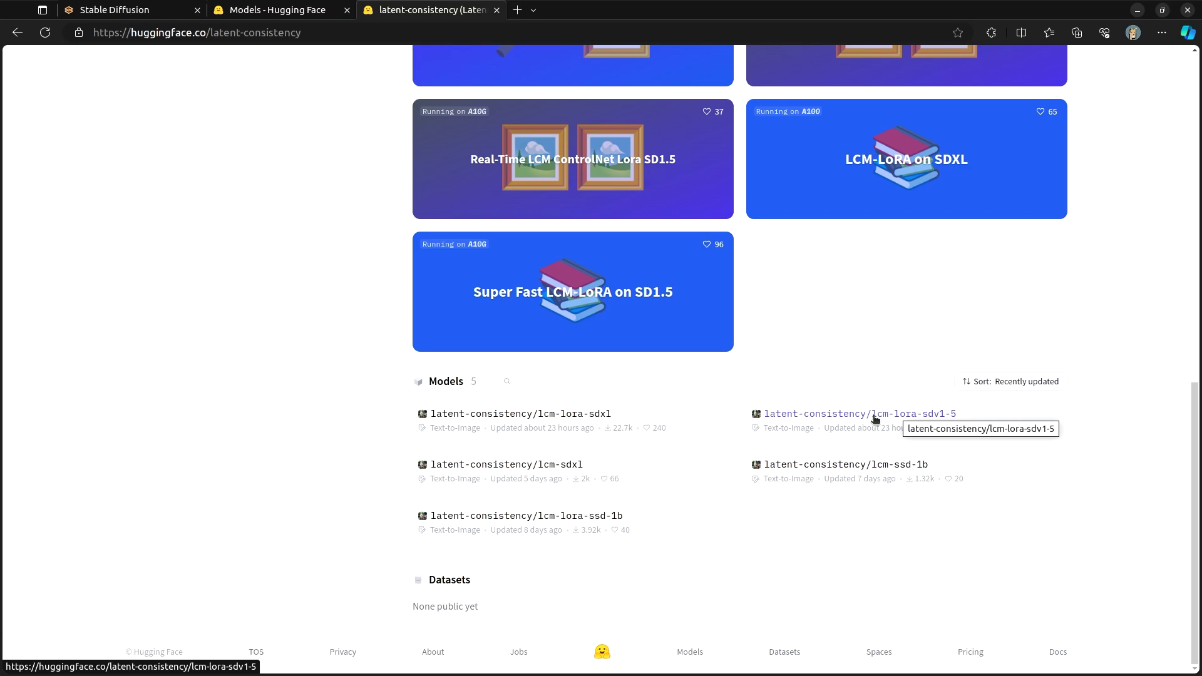
# Step: Download pytorch_lora_weights.safetensors from the lcm-lora-sdv1-5 model's Files and versions list
pyautogui.click(874, 415)
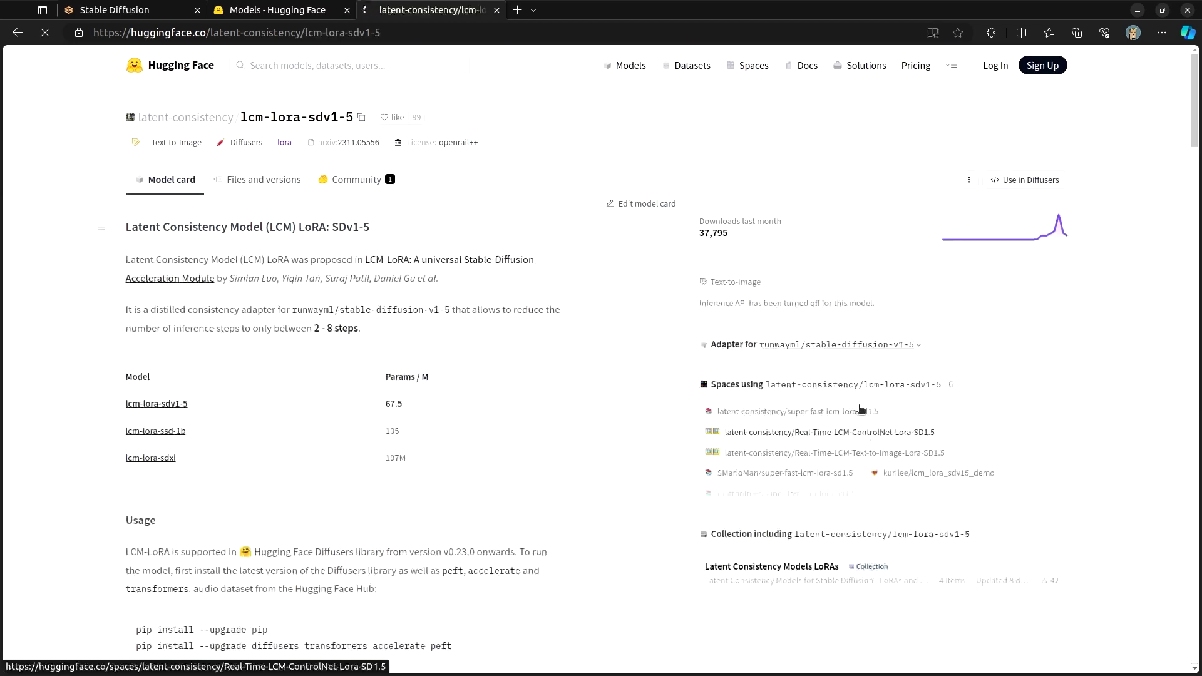
pyautogui.click(280, 187)
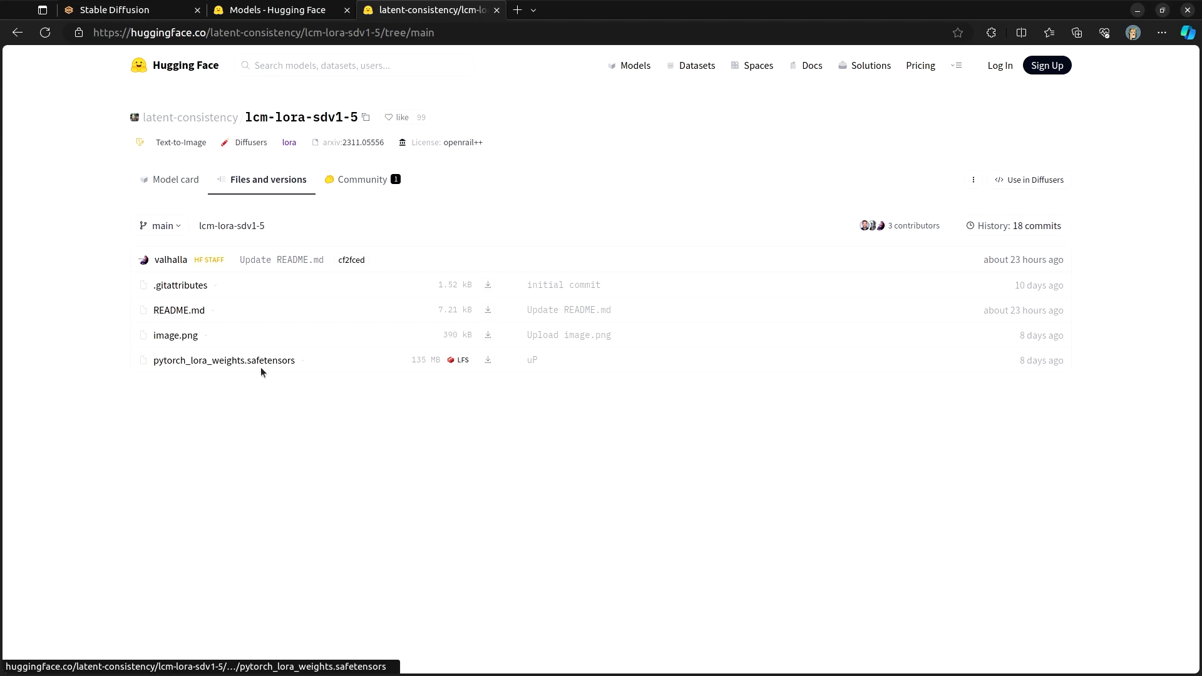
pyautogui.click(488, 361)
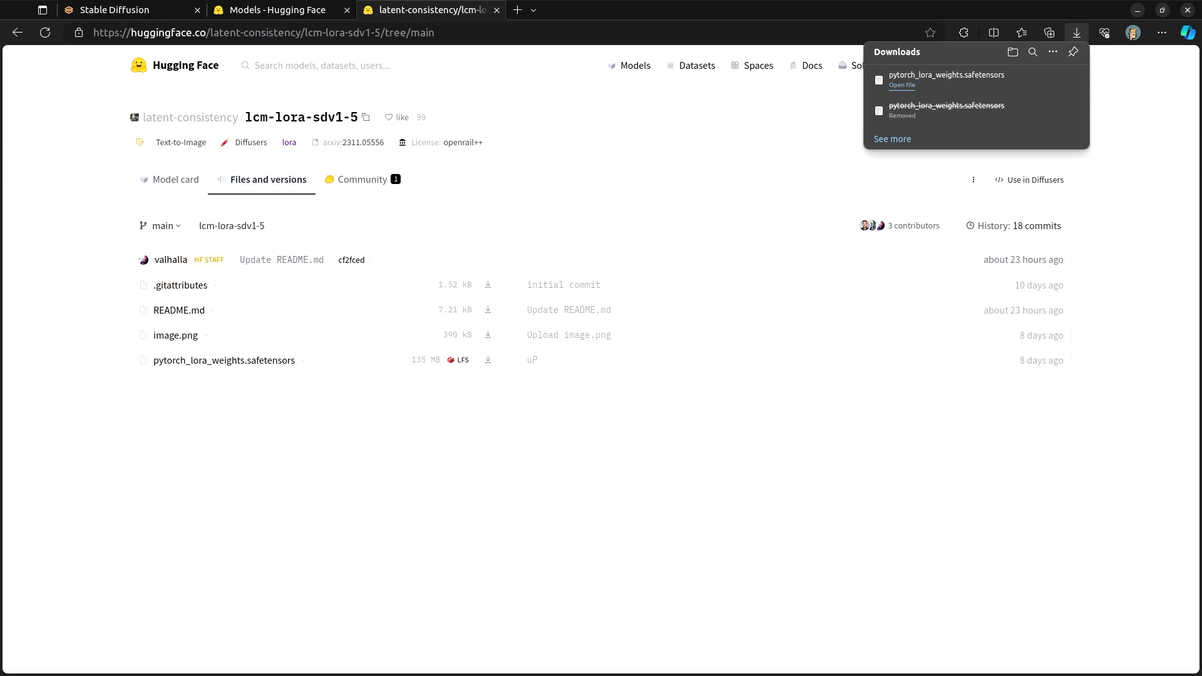
pyautogui.click(1012, 51)
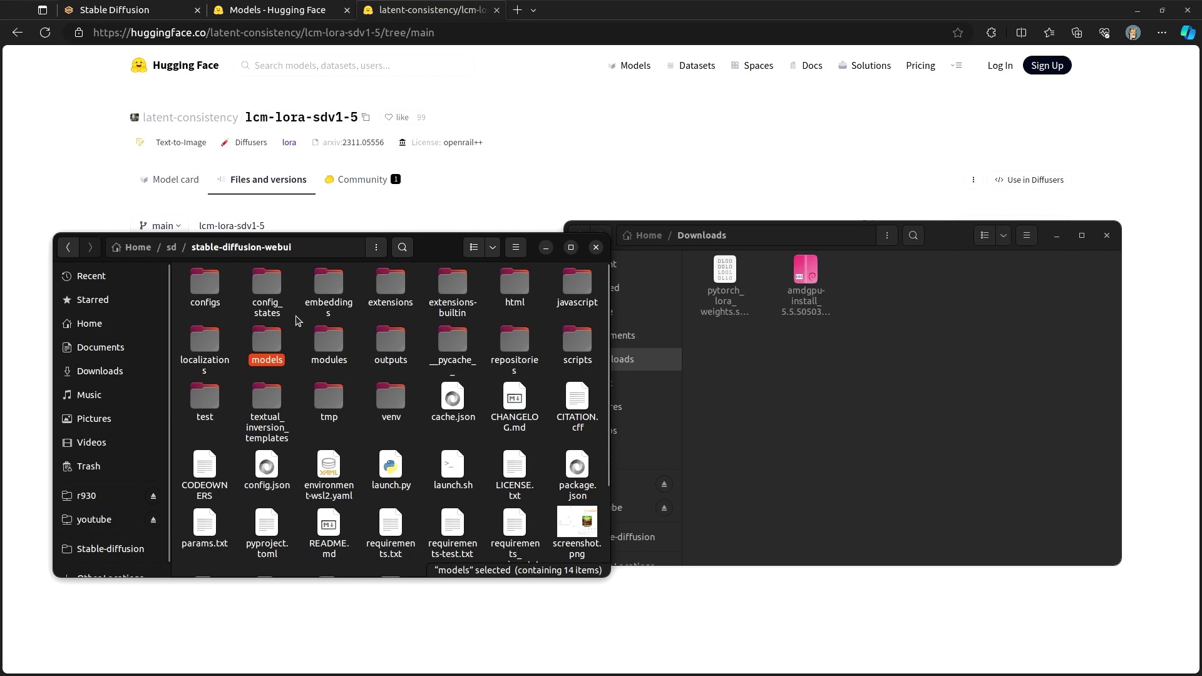
# Step: Move pytorch_lora_weights.safetensors from Downloads into stable-diffusion-webui/models/Lora as lcm-lora-sdv1-5.safetensors
pyautogui.doubleClick(267, 341)
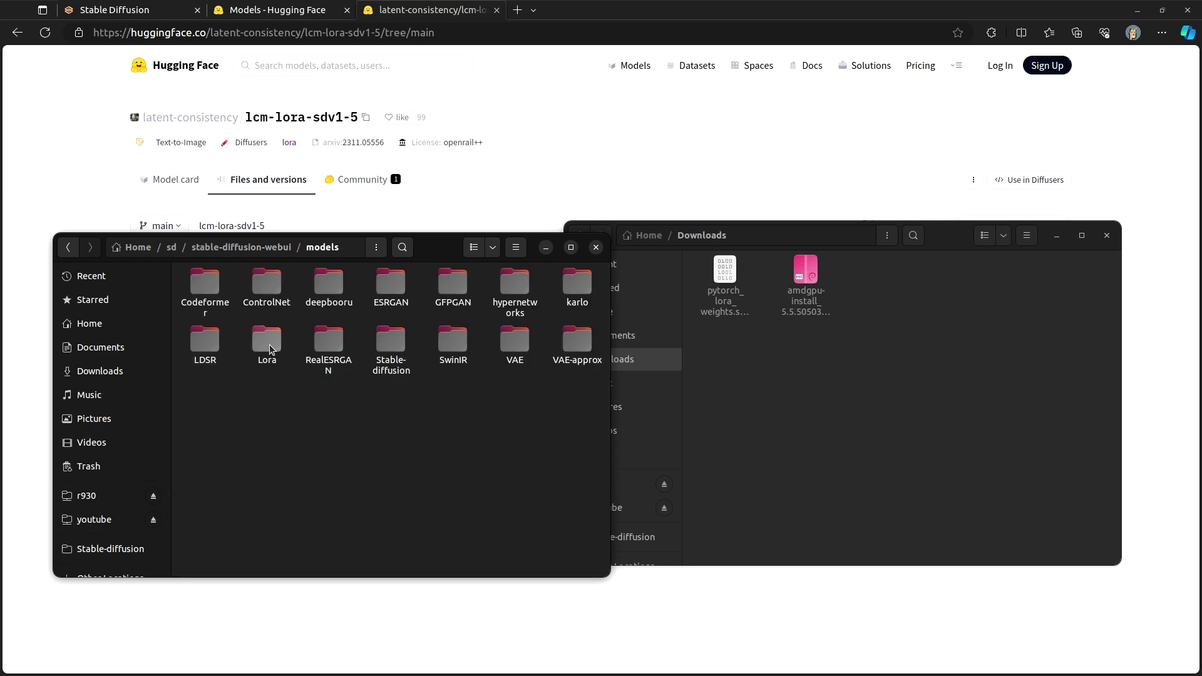
pyautogui.doubleClick(275, 354)
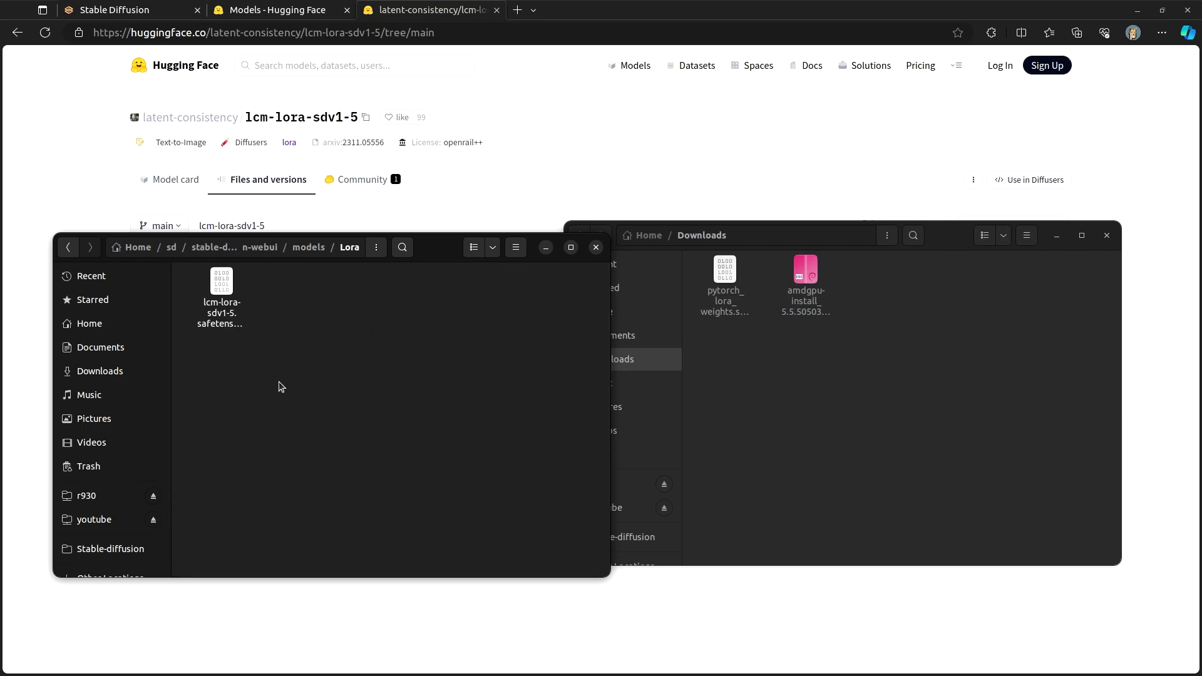
pyautogui.click(827, 409)
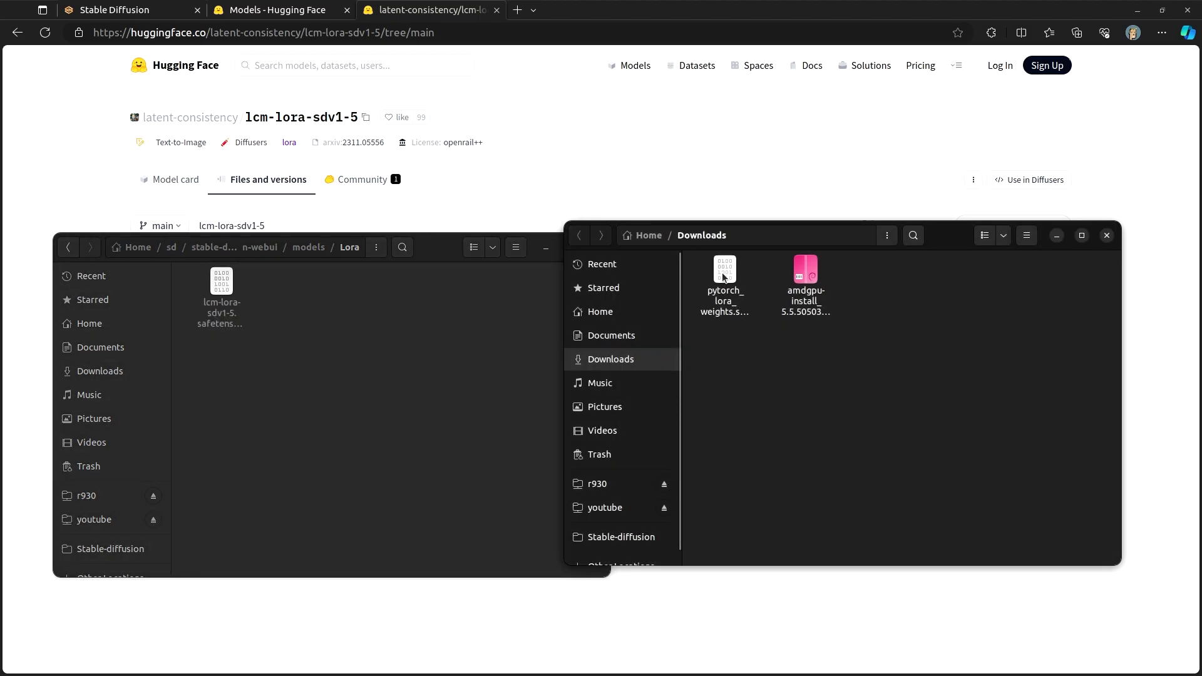
pyautogui.moveTo(722, 277); pyautogui.dragTo(692, 327)
pyautogui.click(291, 384)
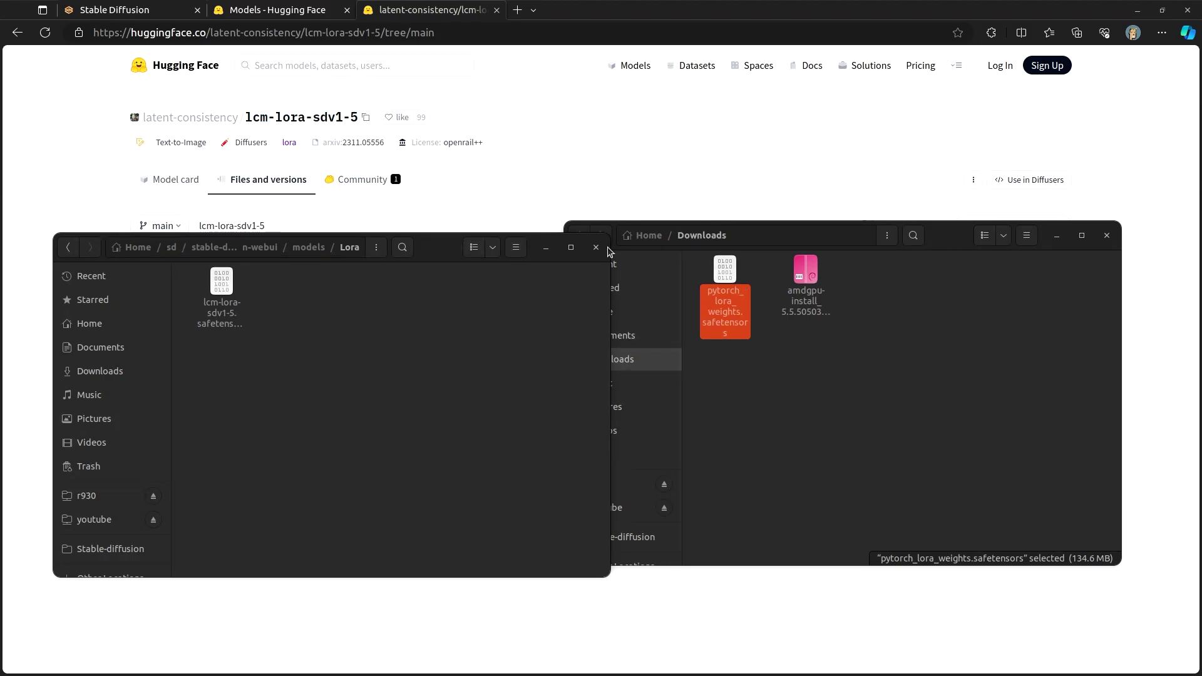
pyautogui.click(526, 373)
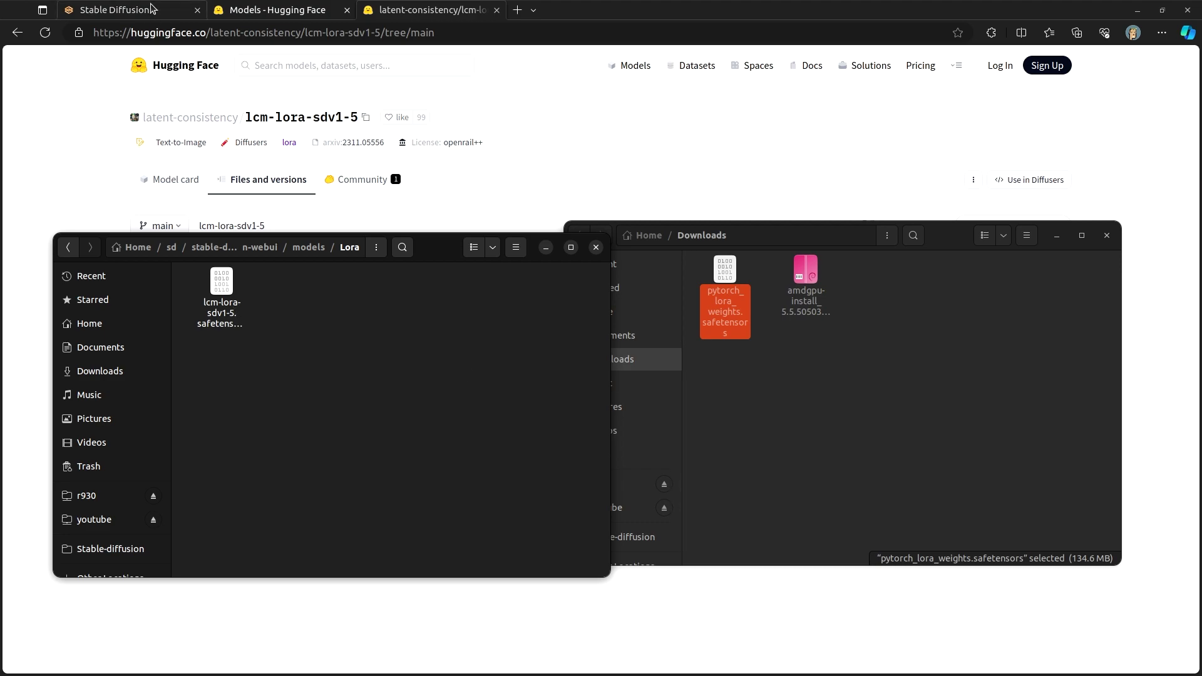
# Step: Confirm sd_lora is in the User interface Quicksettings list, apply settings and reload the UI
pyautogui.click(128, 10)
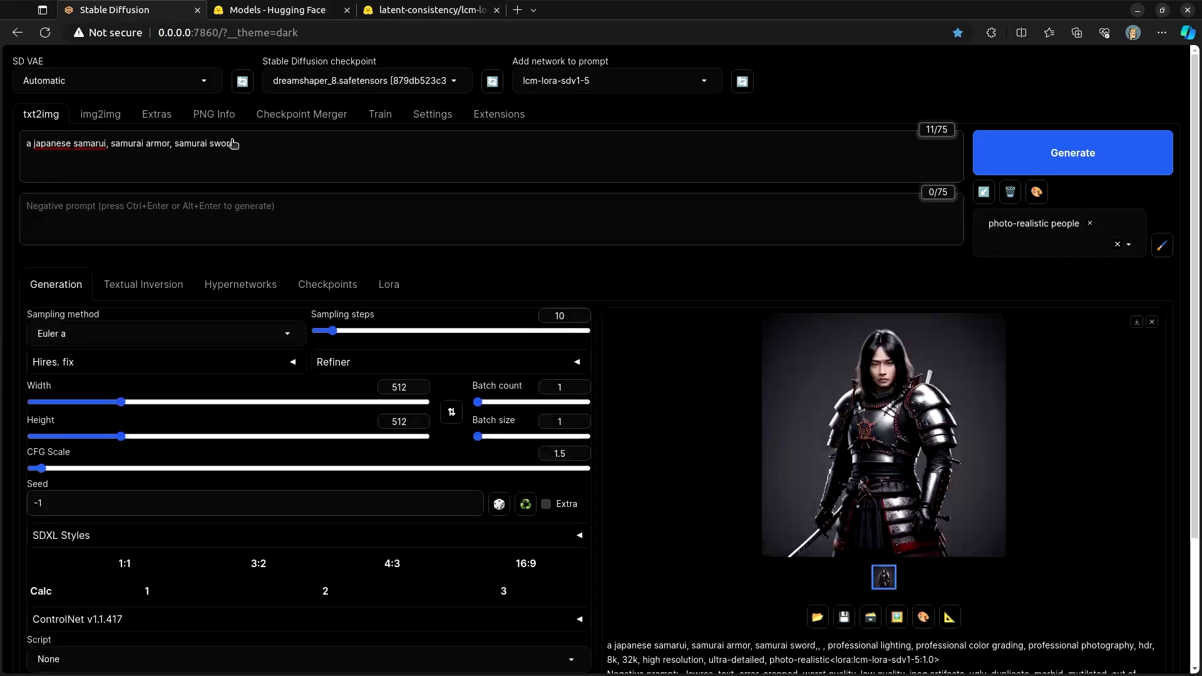
pyautogui.click(445, 118)
pyautogui.scroll(-2, 59, 565)
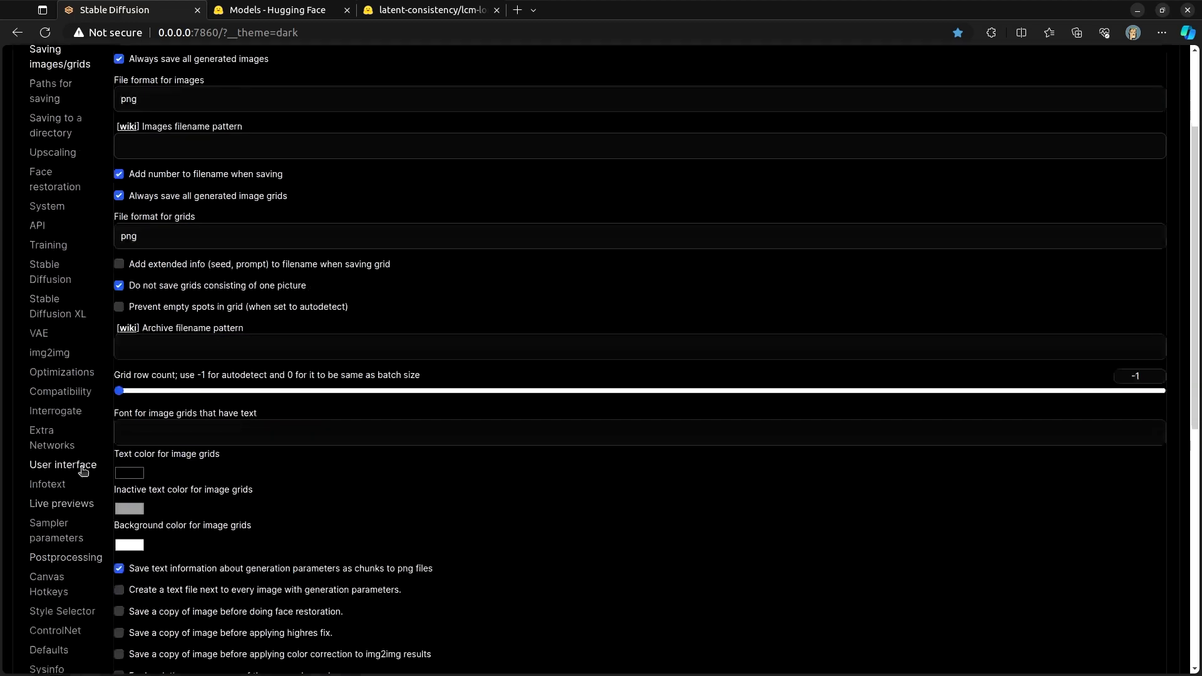
pyautogui.click(63, 465)
pyautogui.scroll(-5, 348, 443)
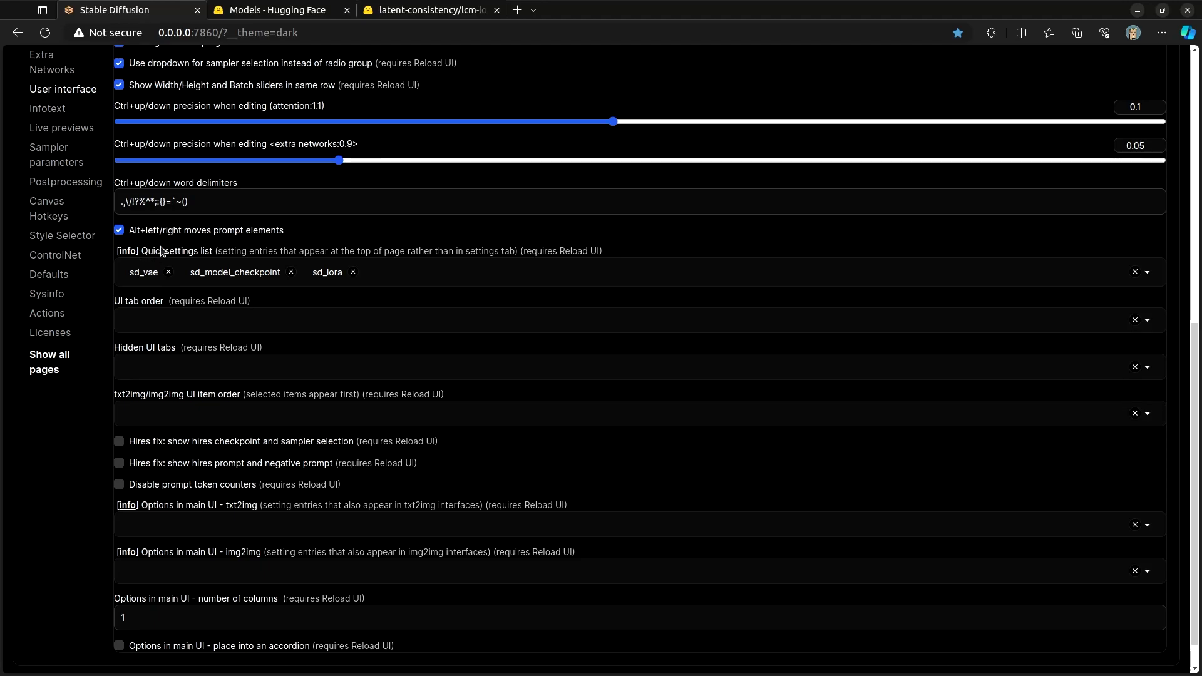
pyautogui.click(406, 271)
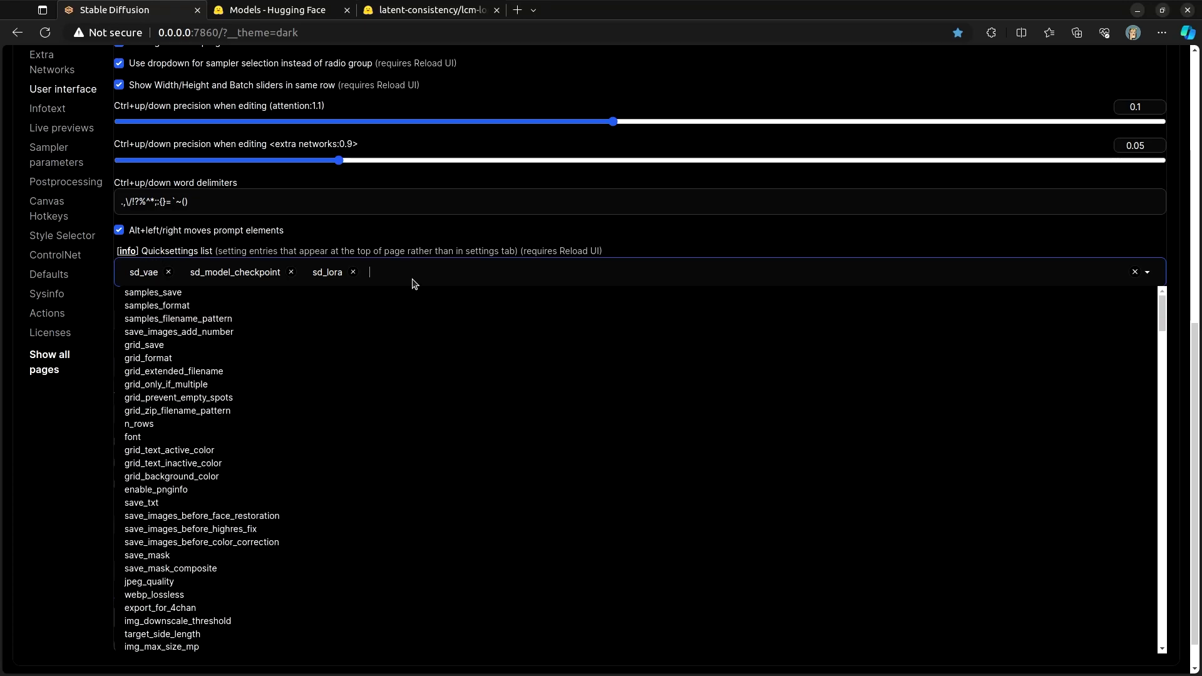
pyautogui.write('lora')
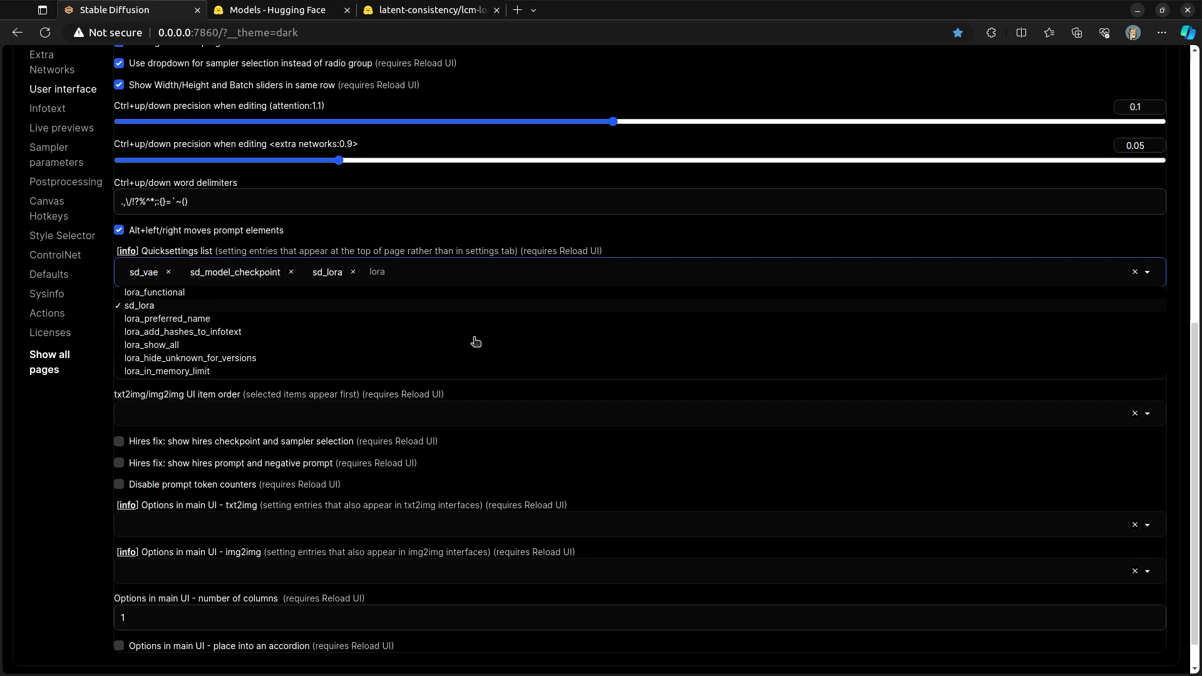
pyautogui.press('BackSpace')
pyautogui.press('BackSpace')
pyautogui.press('BackSpace')
pyautogui.press('BackSpace')
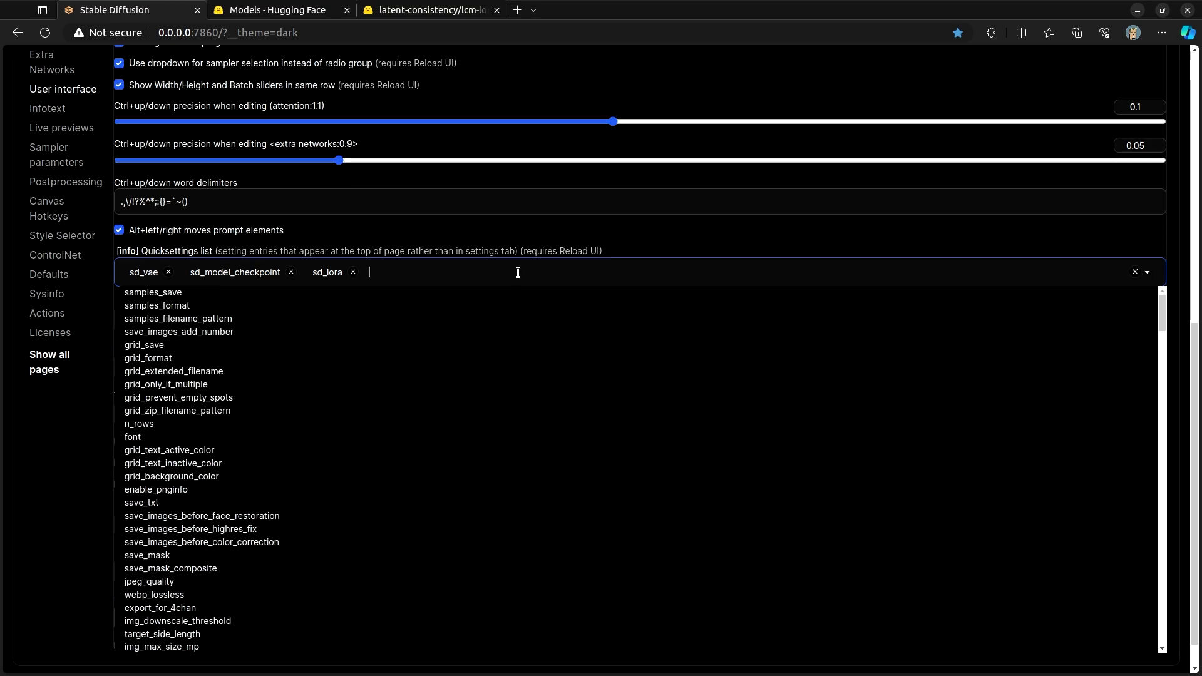
pyautogui.click(632, 242)
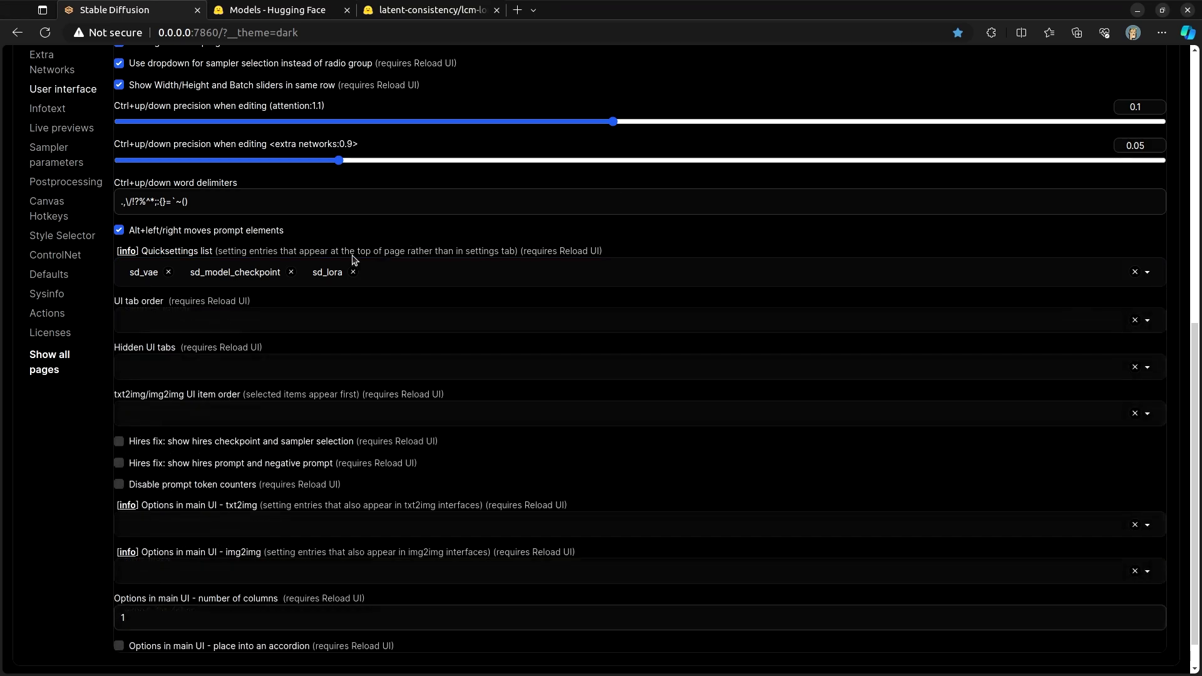
pyautogui.scroll(8, 375, 297)
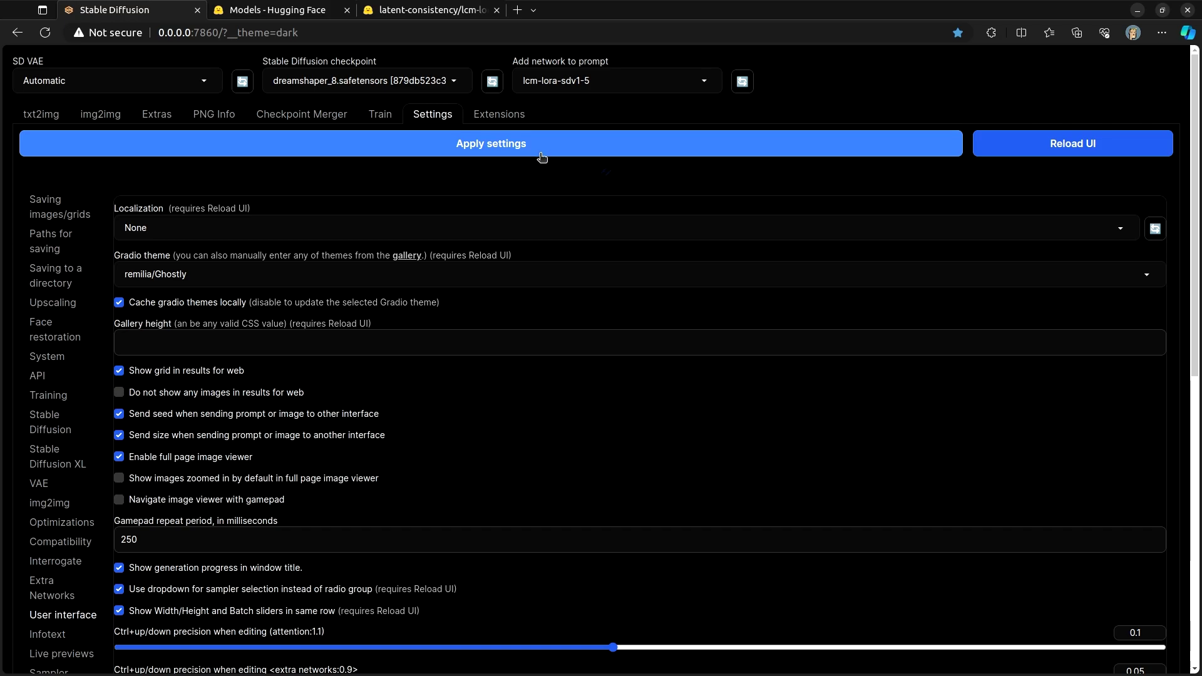
pyautogui.click(538, 149)
pyautogui.click(1052, 143)
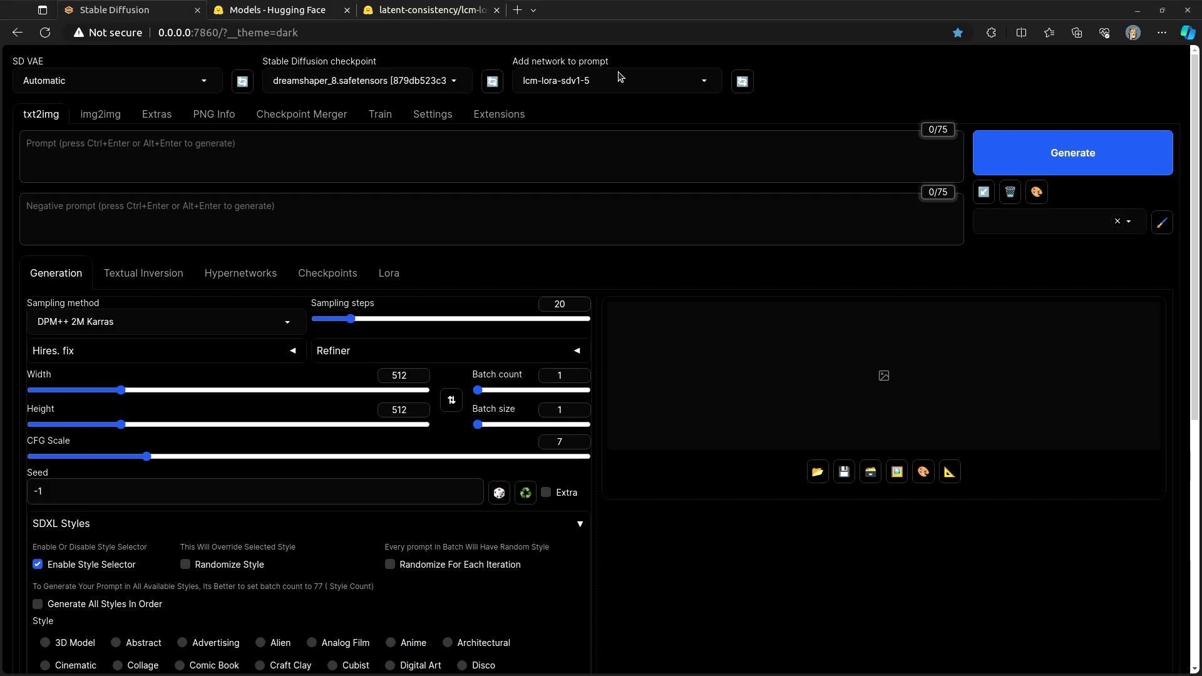
# Step: Check the lcm-lora-sdv1-5 network and dreamshaper_8 checkpoint lists, then paste the fairy prompt
pyautogui.click(653, 80)
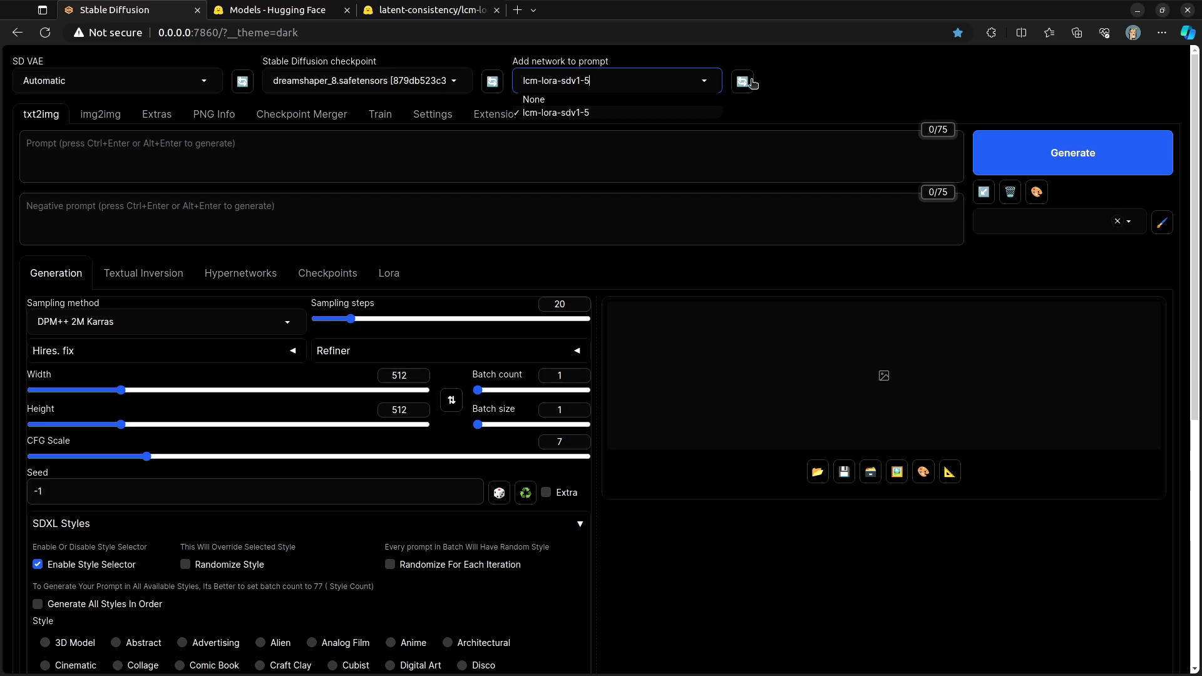
pyautogui.click(812, 96)
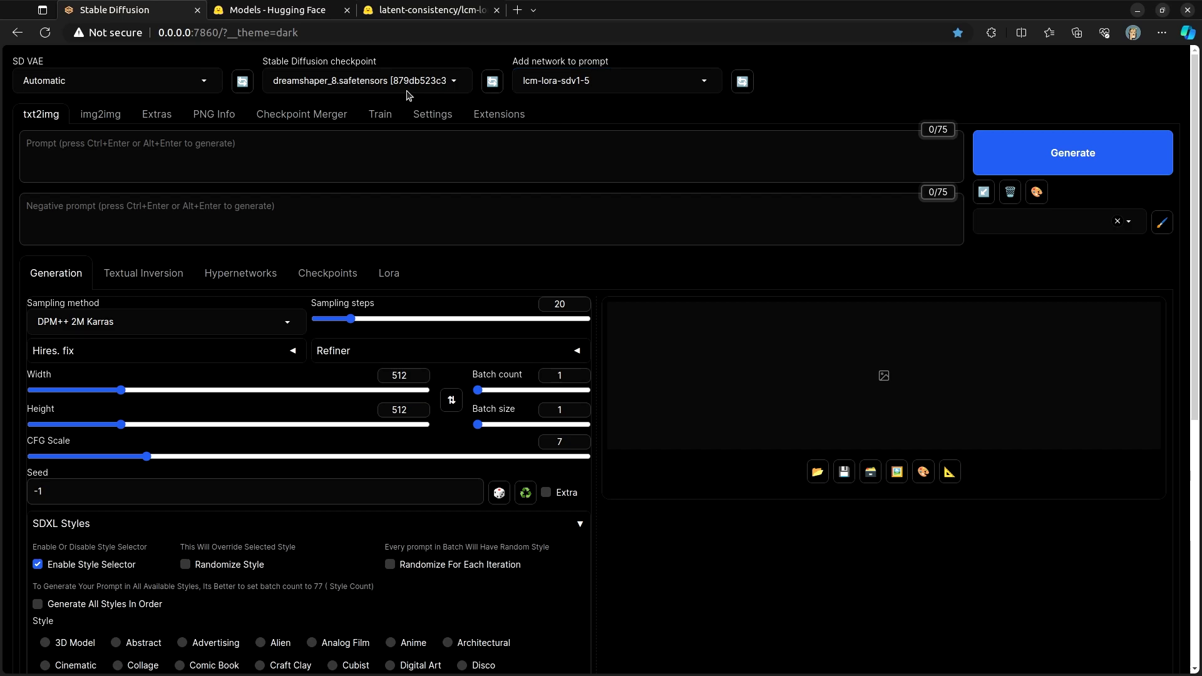
pyautogui.click(347, 82)
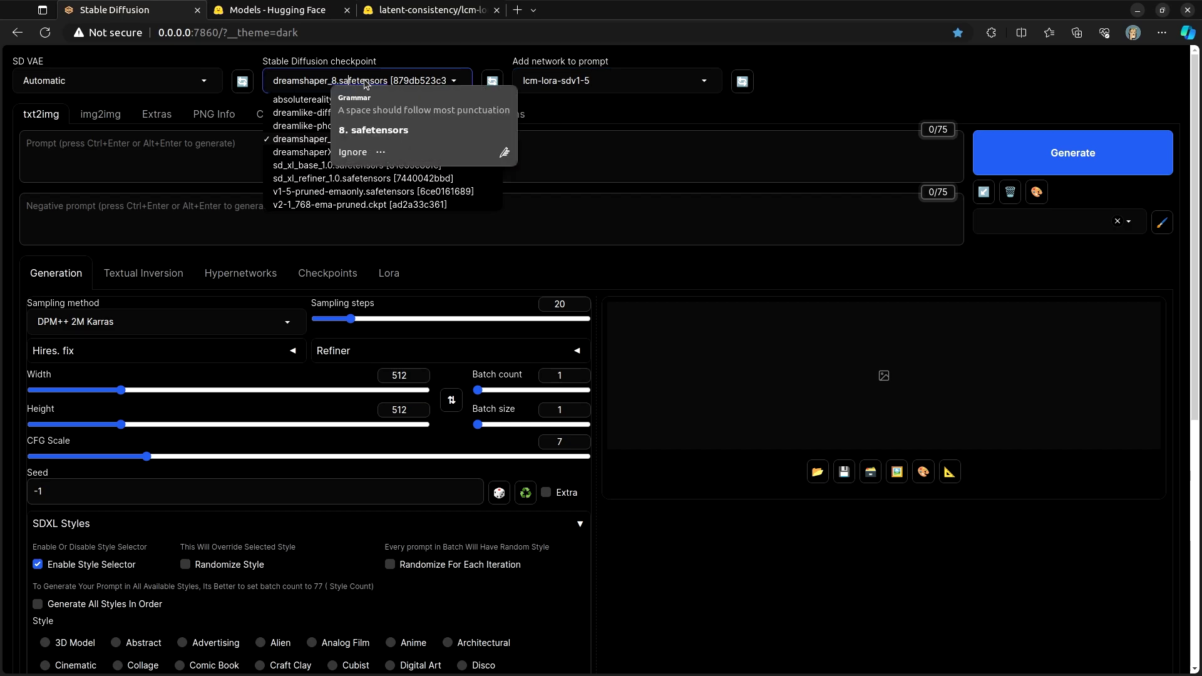
pyautogui.click(860, 88)
pyautogui.click(298, 139)
pyautogui.write('human fairy with wings, magical wand, crown of ivy leaves, long curly blonde hair, green sparkly dress')
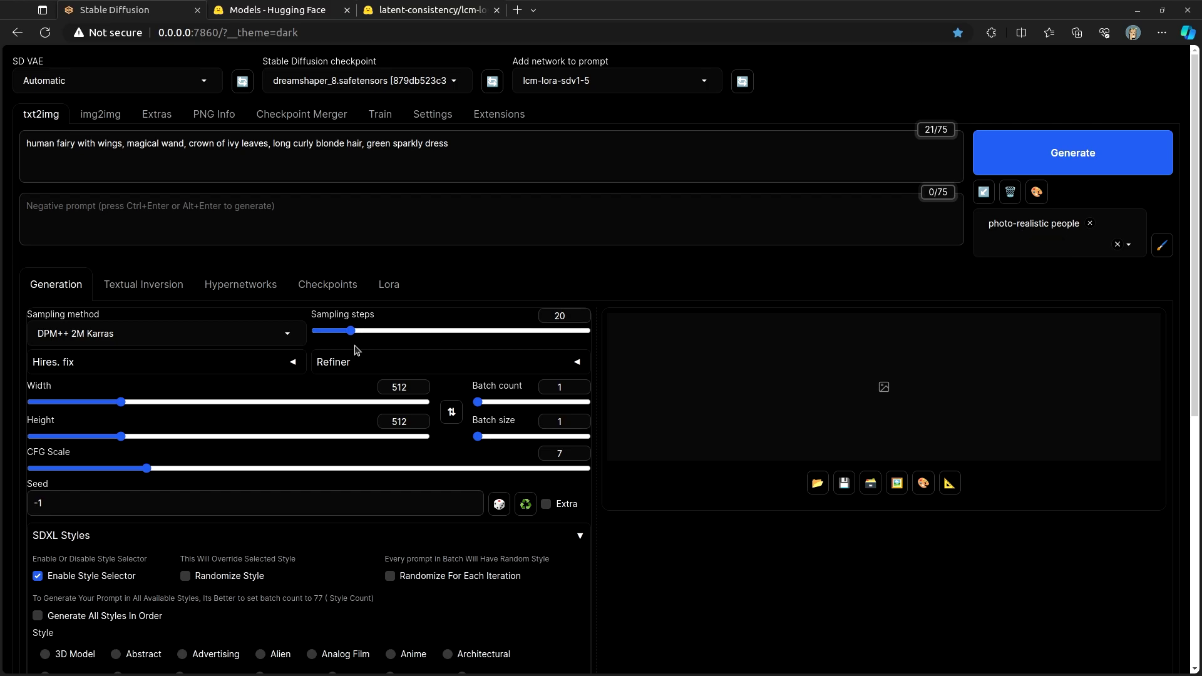
# Step: Set 10 sampling steps, CFG scale 1.5 and the Euler sampler, then collapse SDXL Styles
pyautogui.click(556, 317)
pyautogui.press('Delete')
pyautogui.press('Delete')
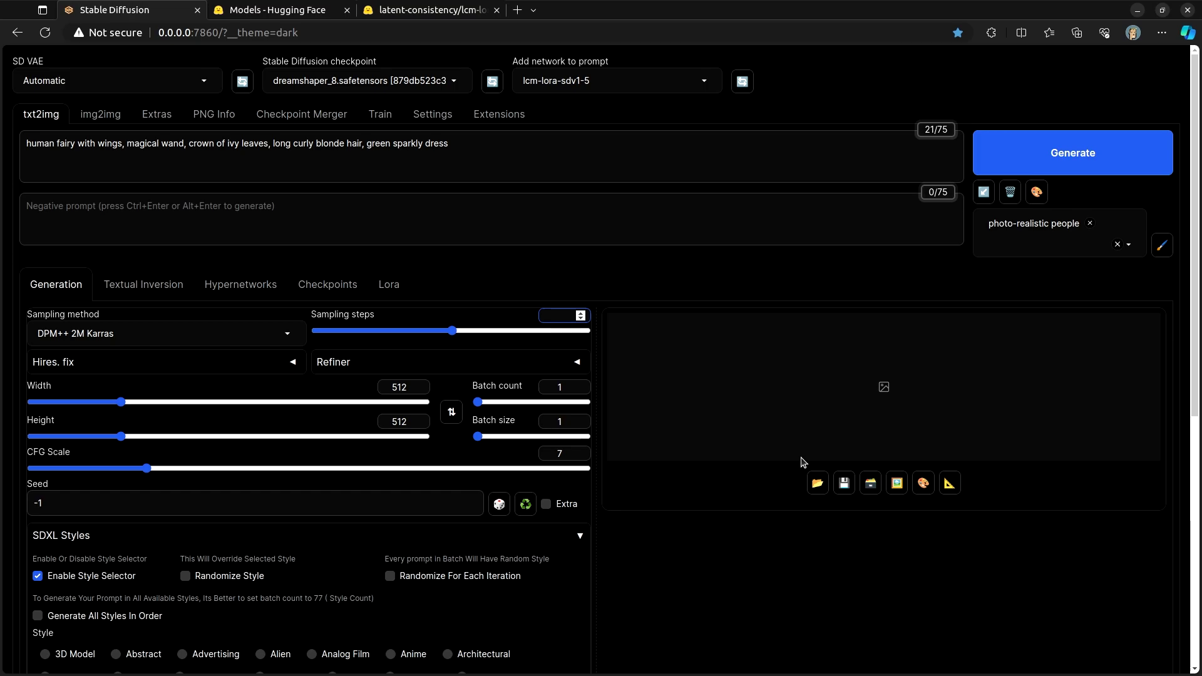
pyautogui.write('10')
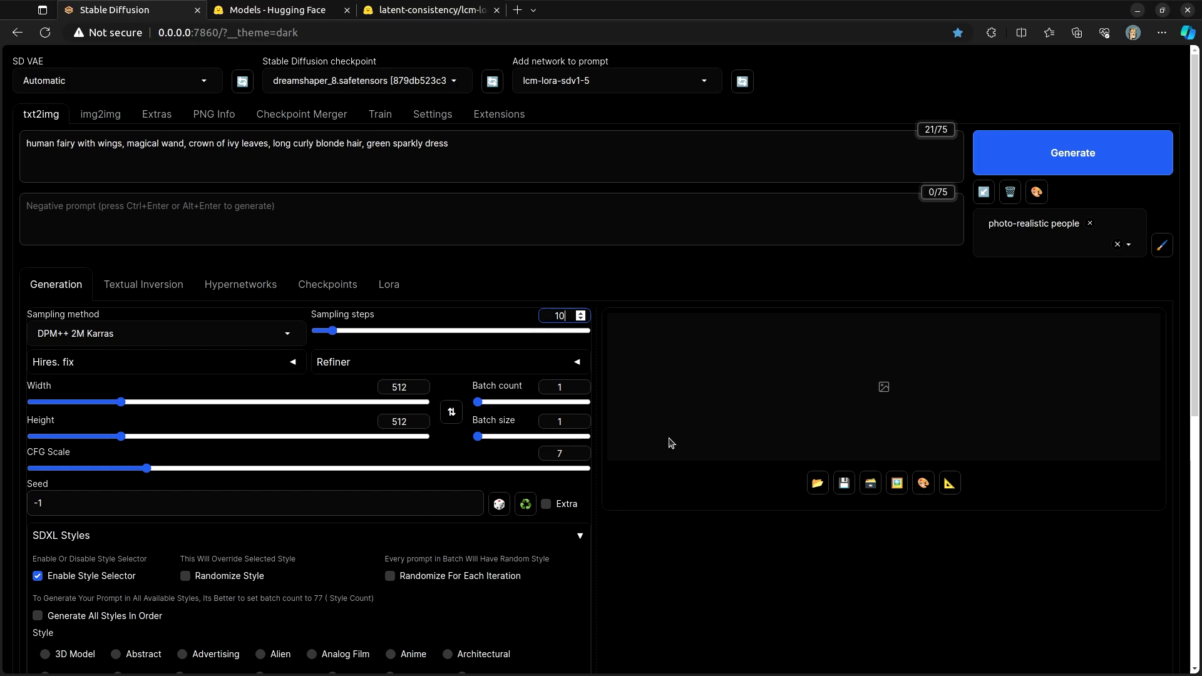
pyautogui.click(567, 452)
pyautogui.press('BackSpace')
pyautogui.write('1.5')
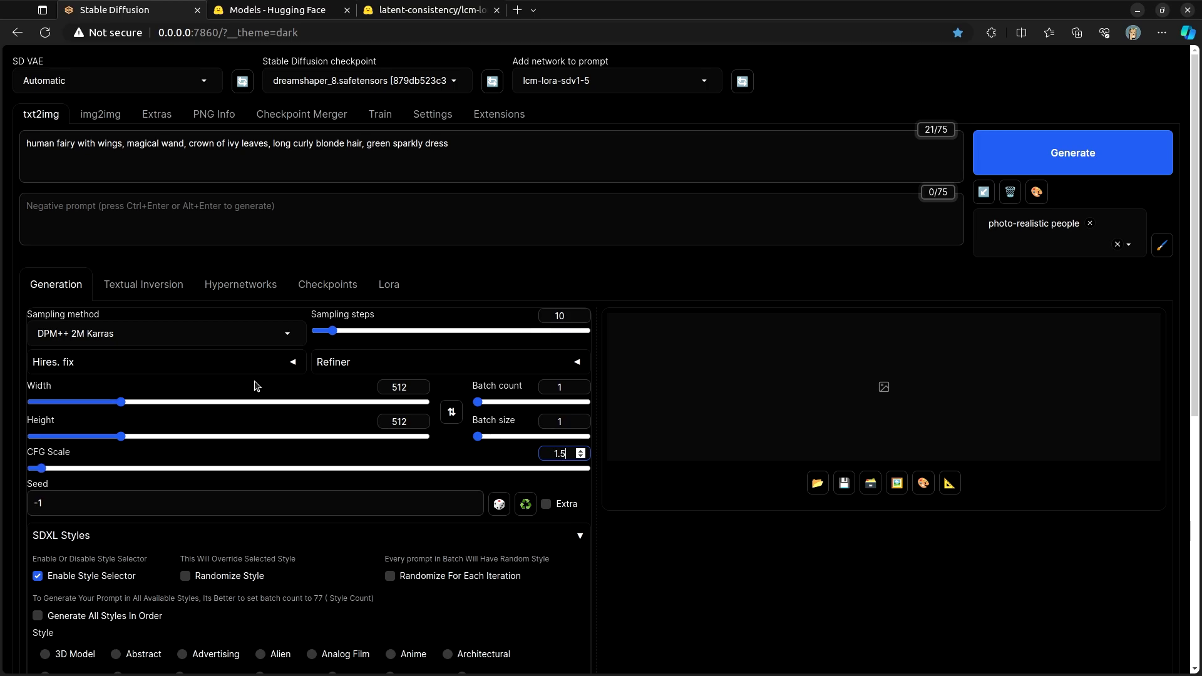
pyautogui.click(199, 333)
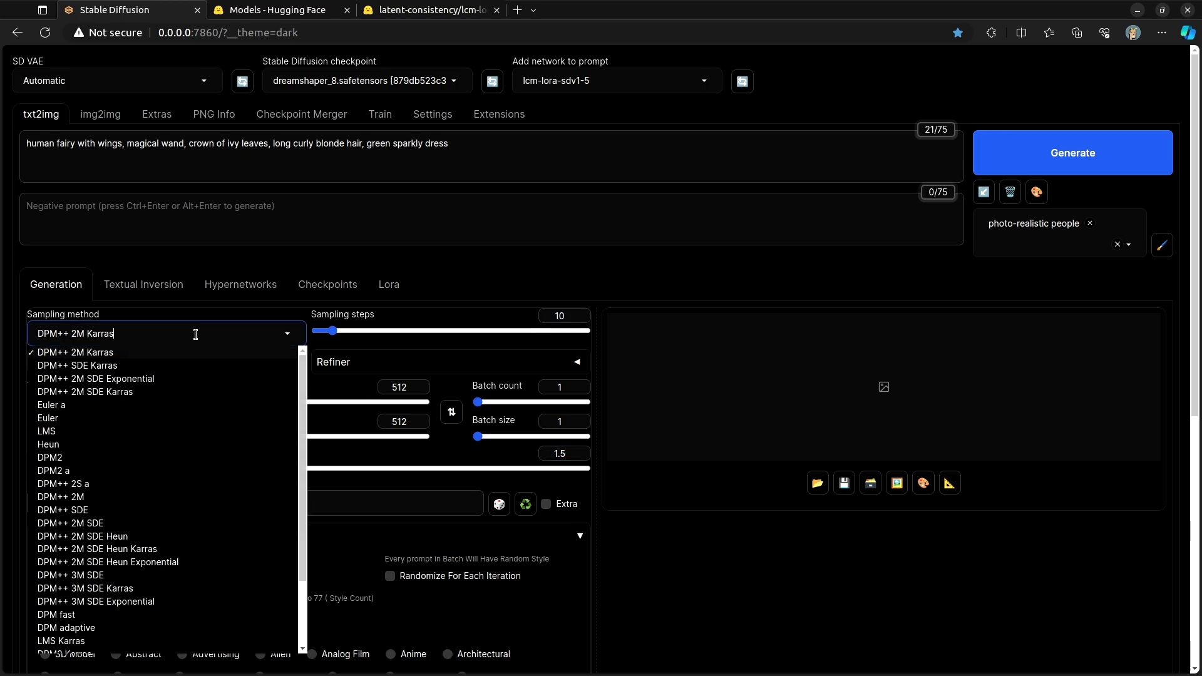
pyautogui.click(55, 422)
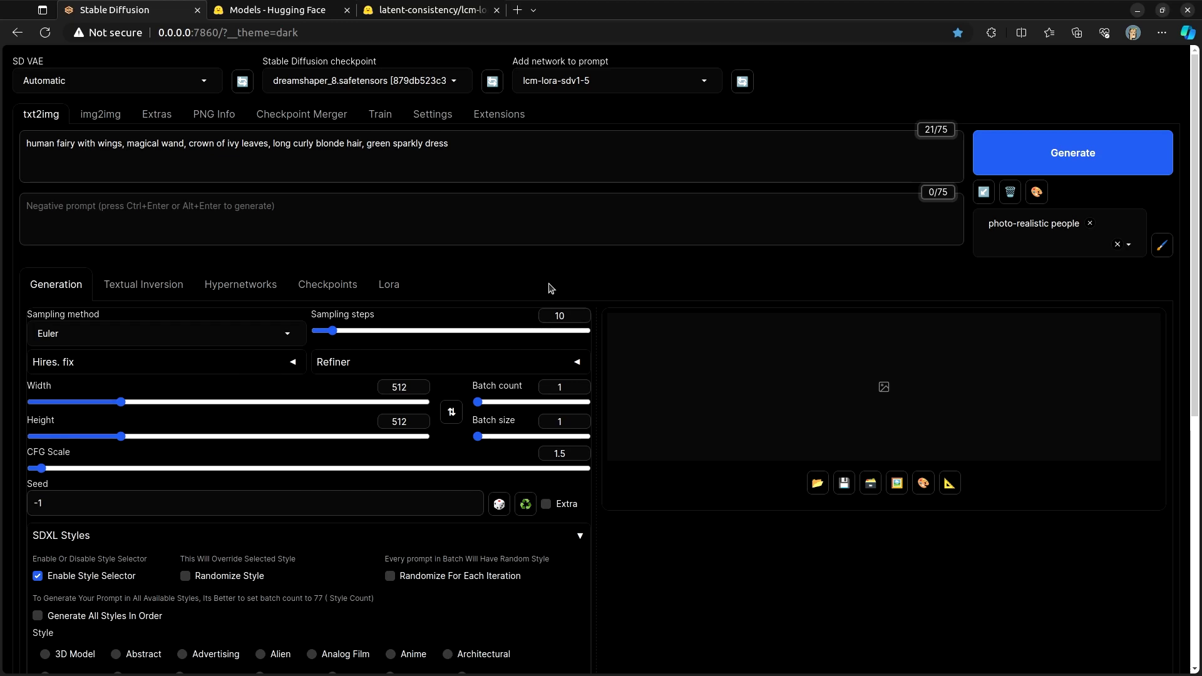
pyautogui.scroll(-3, 481, 317)
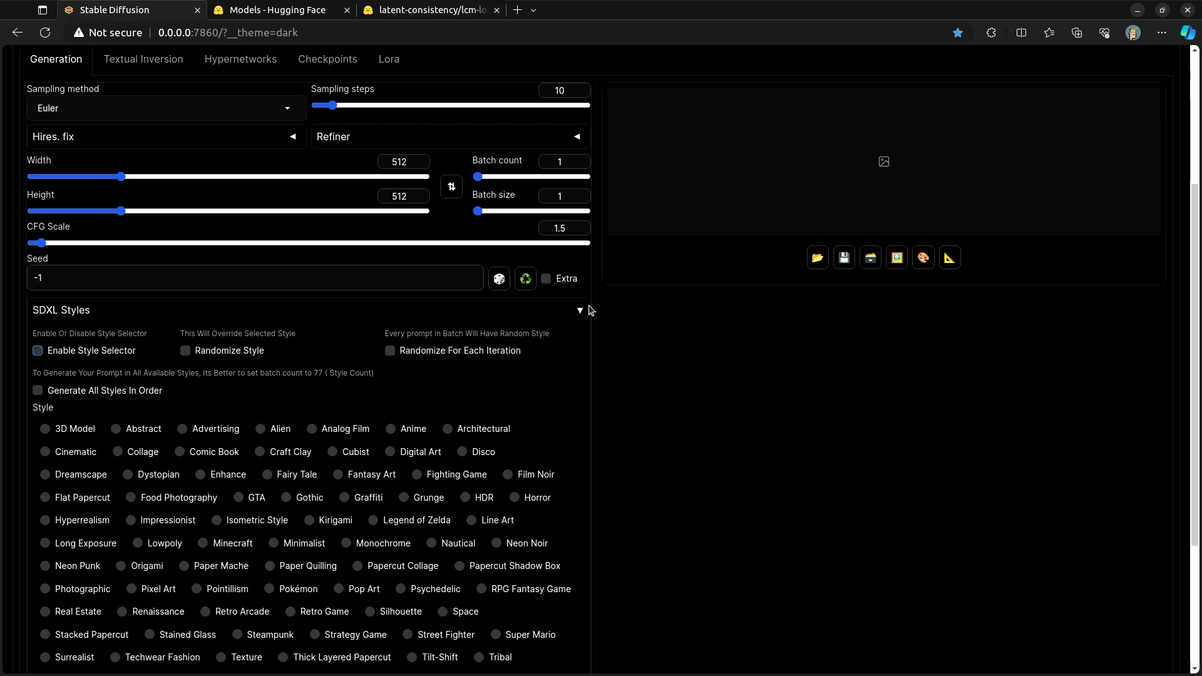
pyautogui.click(580, 311)
pyautogui.scroll(1, 563, 455)
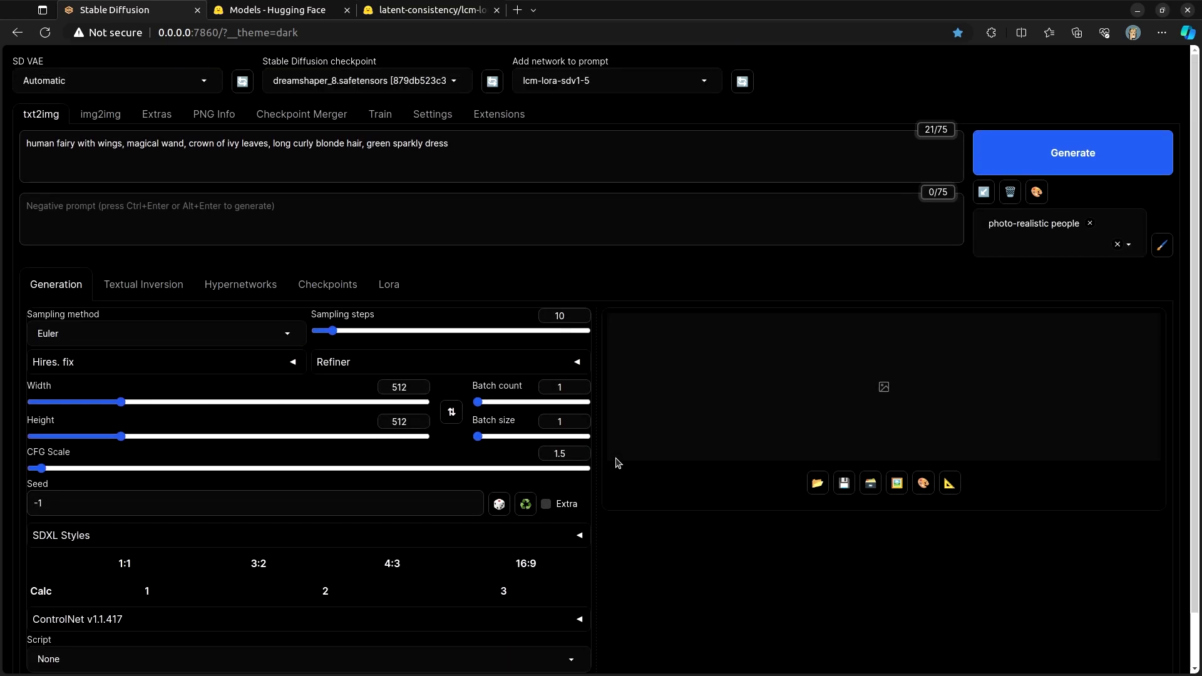
pyautogui.click(1037, 175)
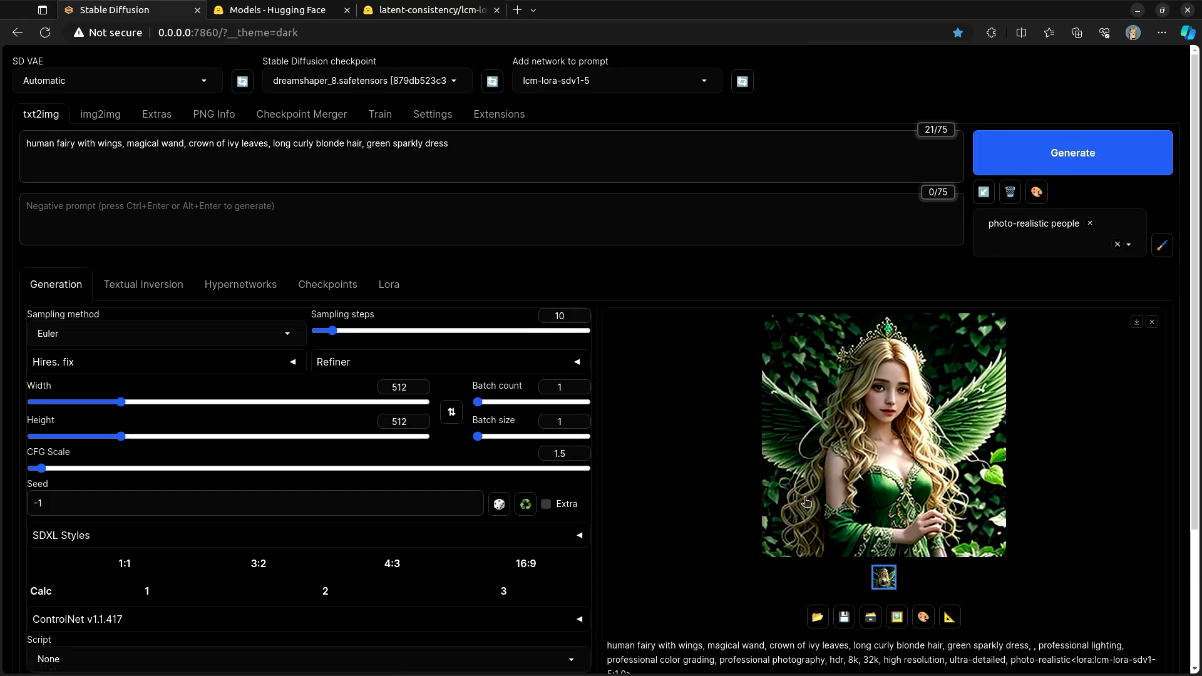
pyautogui.scroll(-2, 780, 529)
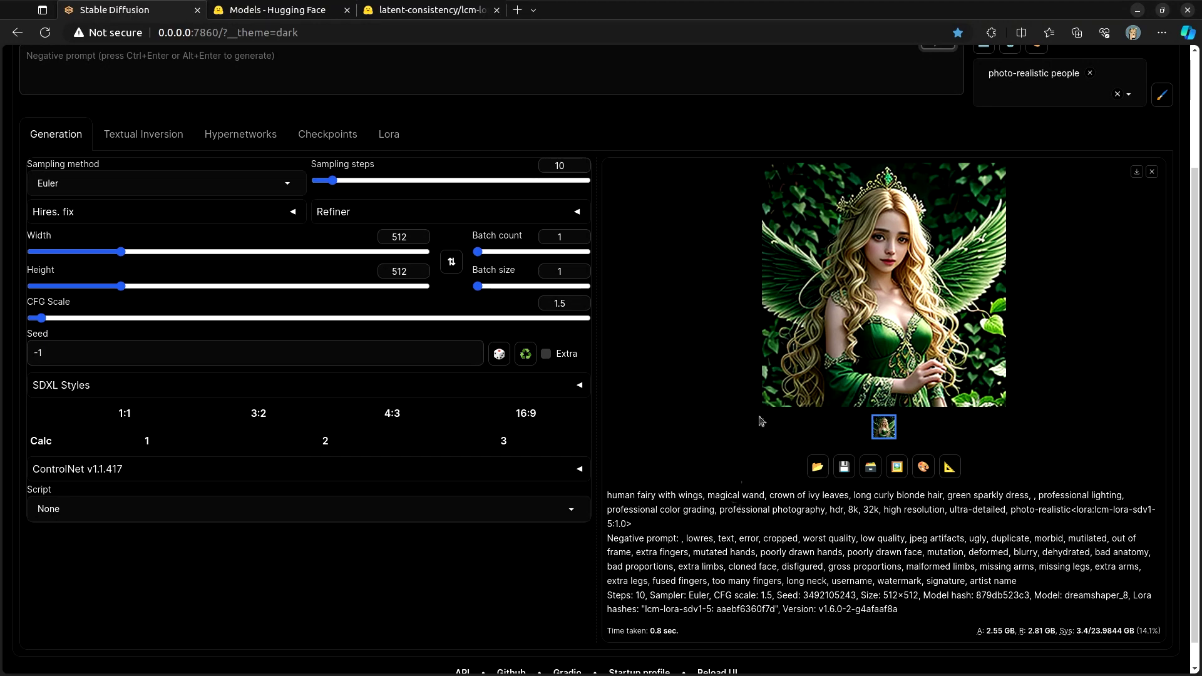
pyautogui.click(918, 316)
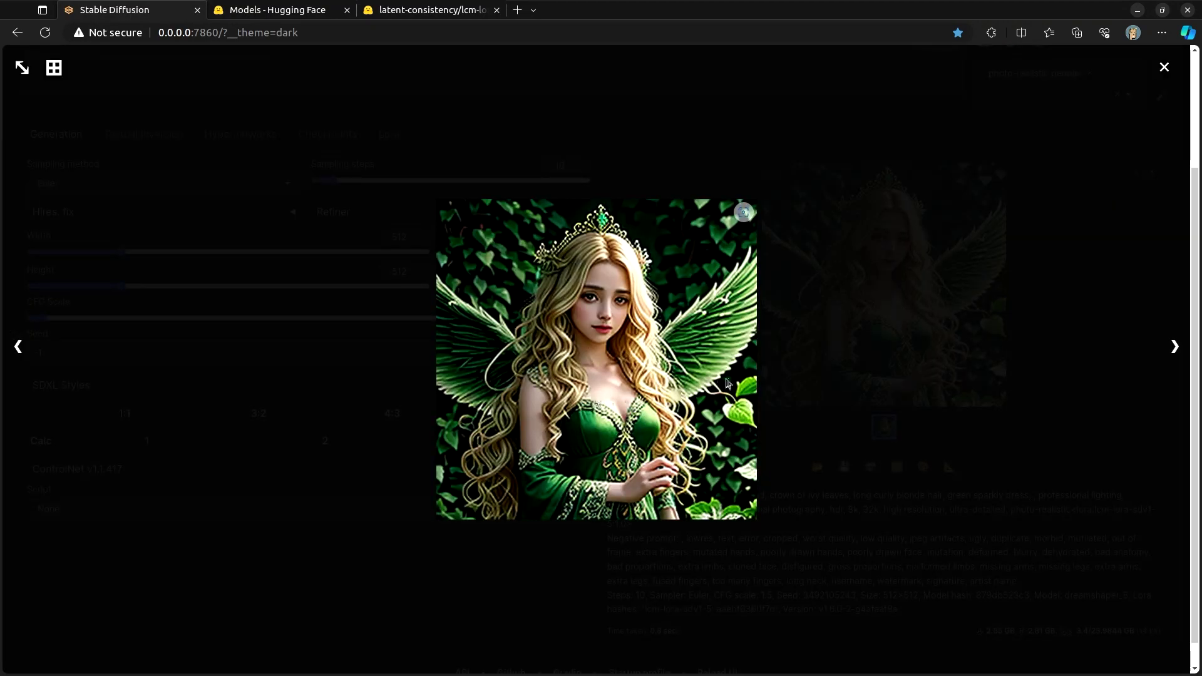
pyautogui.click(845, 338)
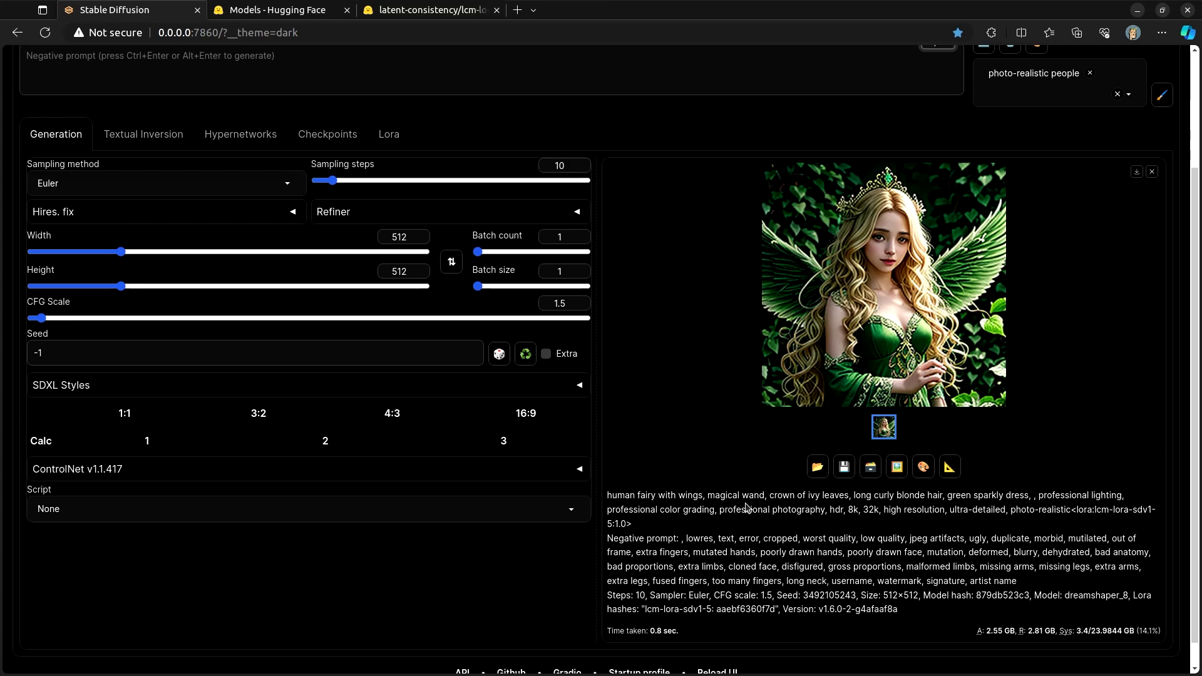
pyautogui.scroll(3, 763, 451)
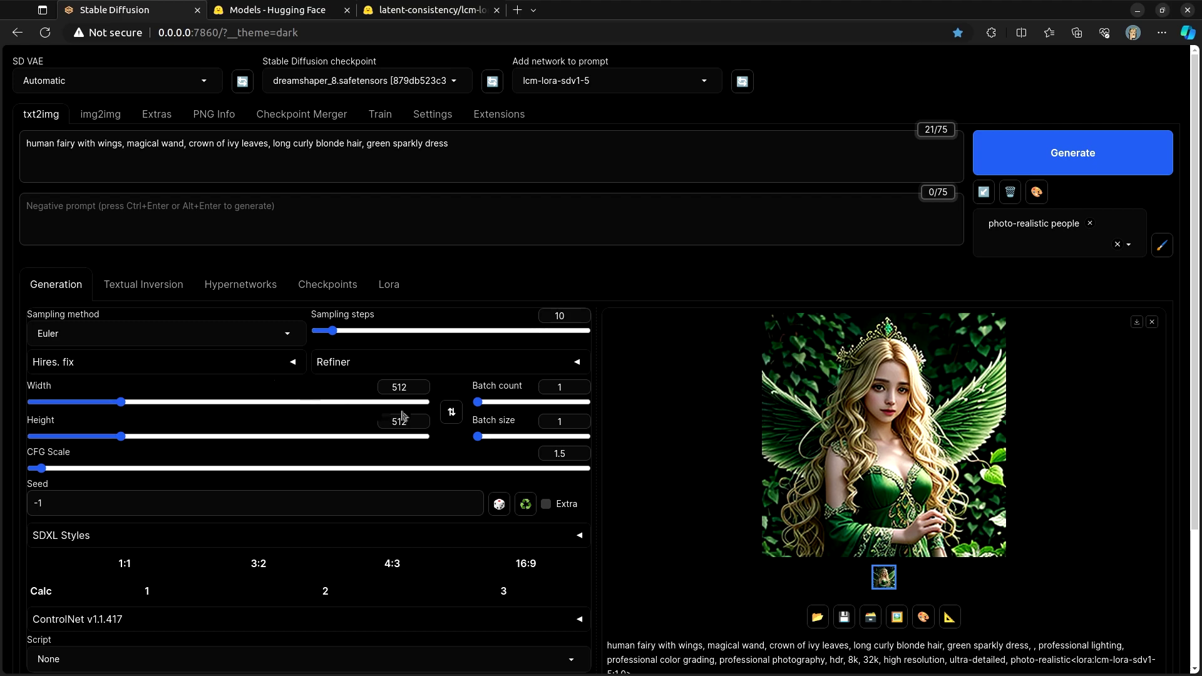
pyautogui.scroll(-3, 668, 391)
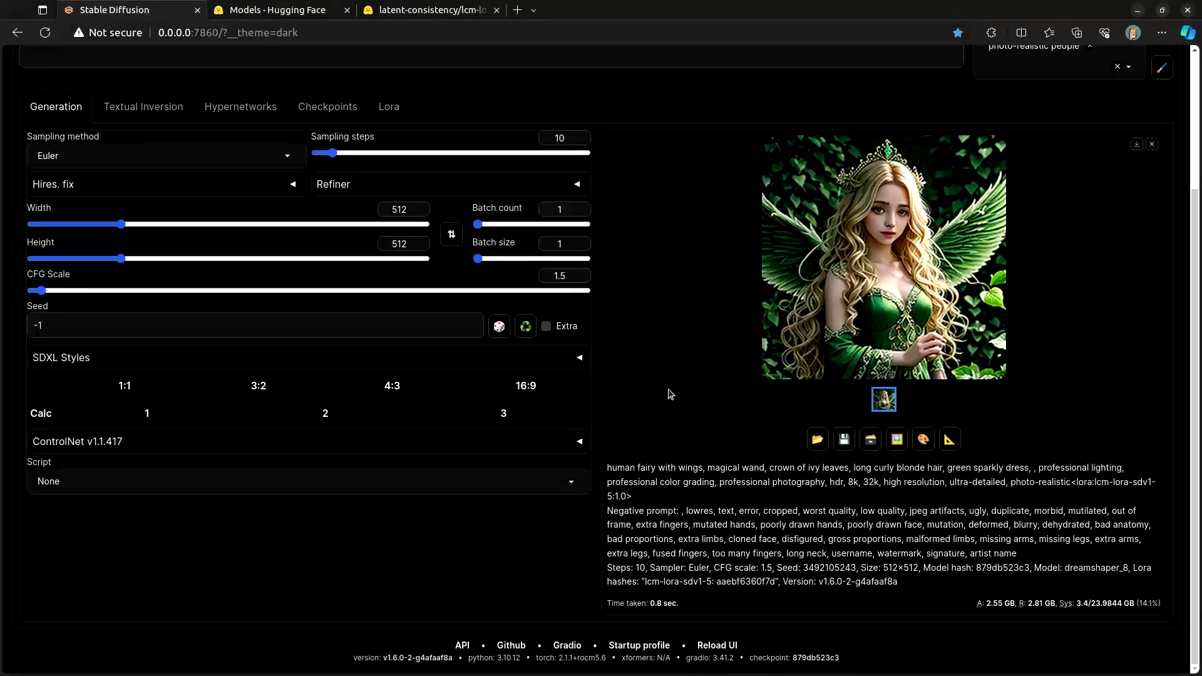
pyautogui.scroll(3, 706, 496)
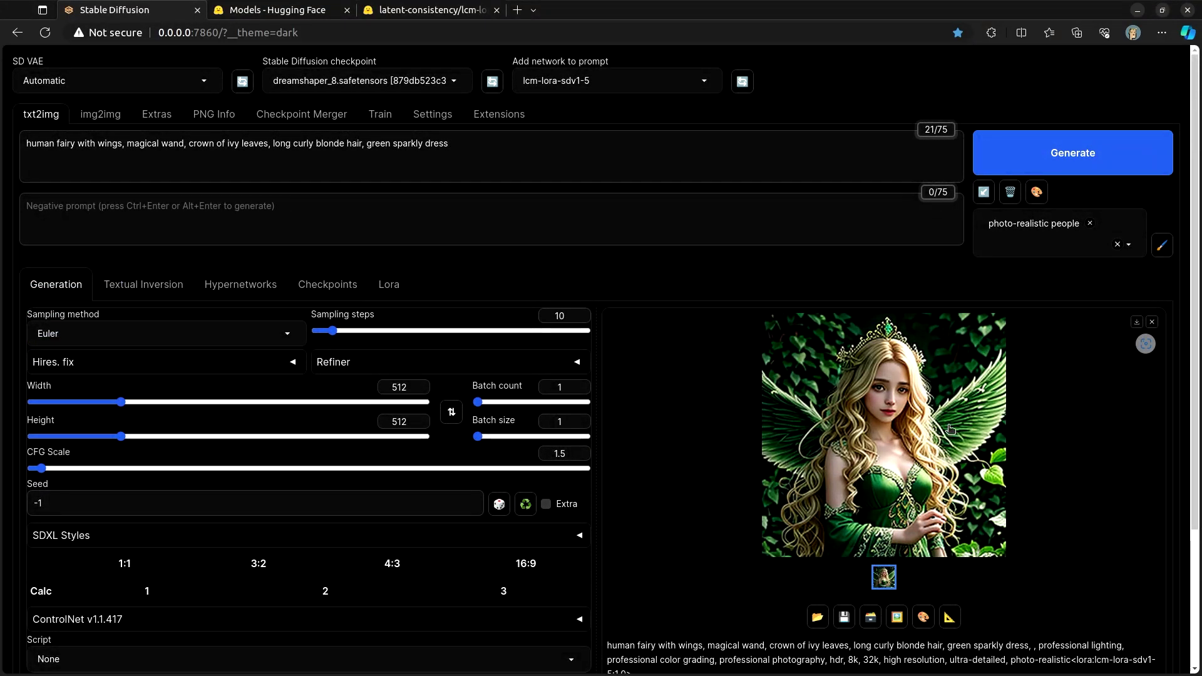
pyautogui.scroll(-3, 757, 476)
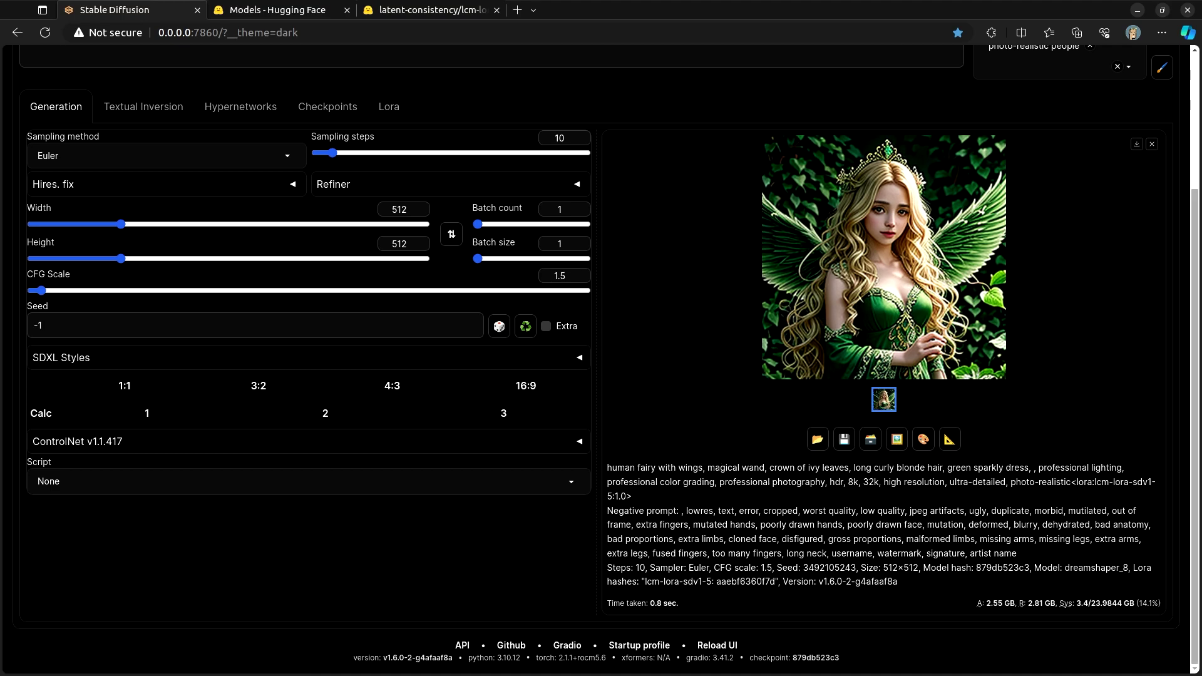
pyautogui.scroll(3, 716, 300)
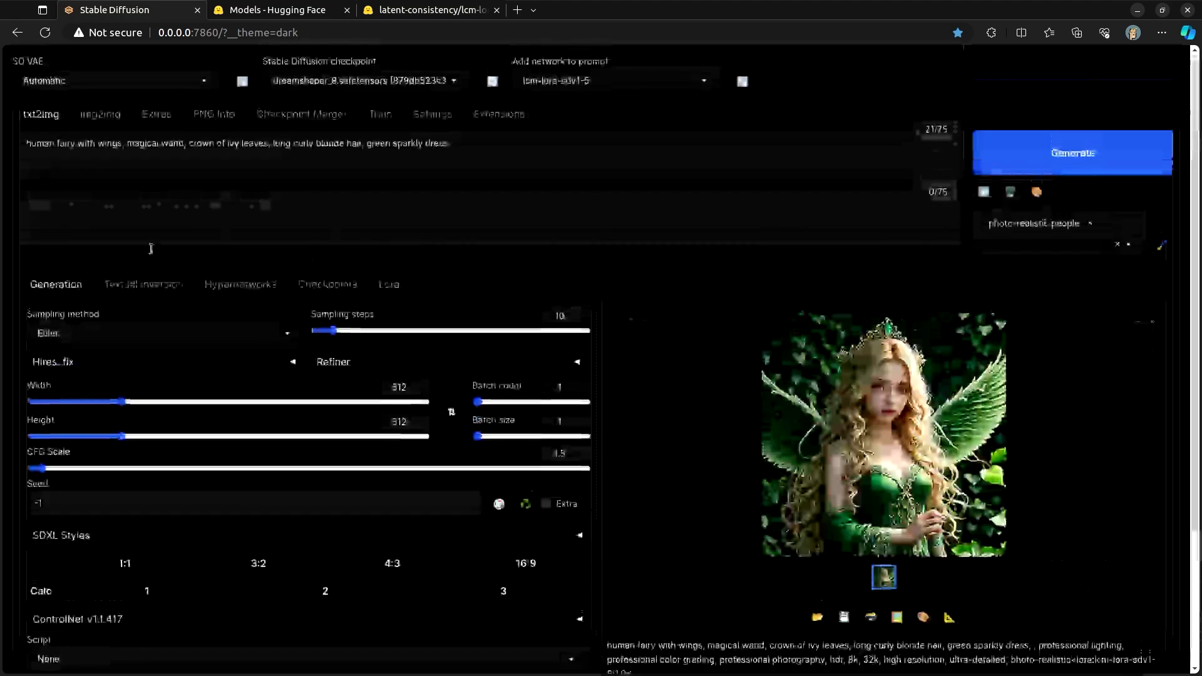
# Step: Switch the sampler to DPM++ 2M SDE and generate a 10-step fairy image
pyautogui.click(284, 336)
pyautogui.click(86, 463)
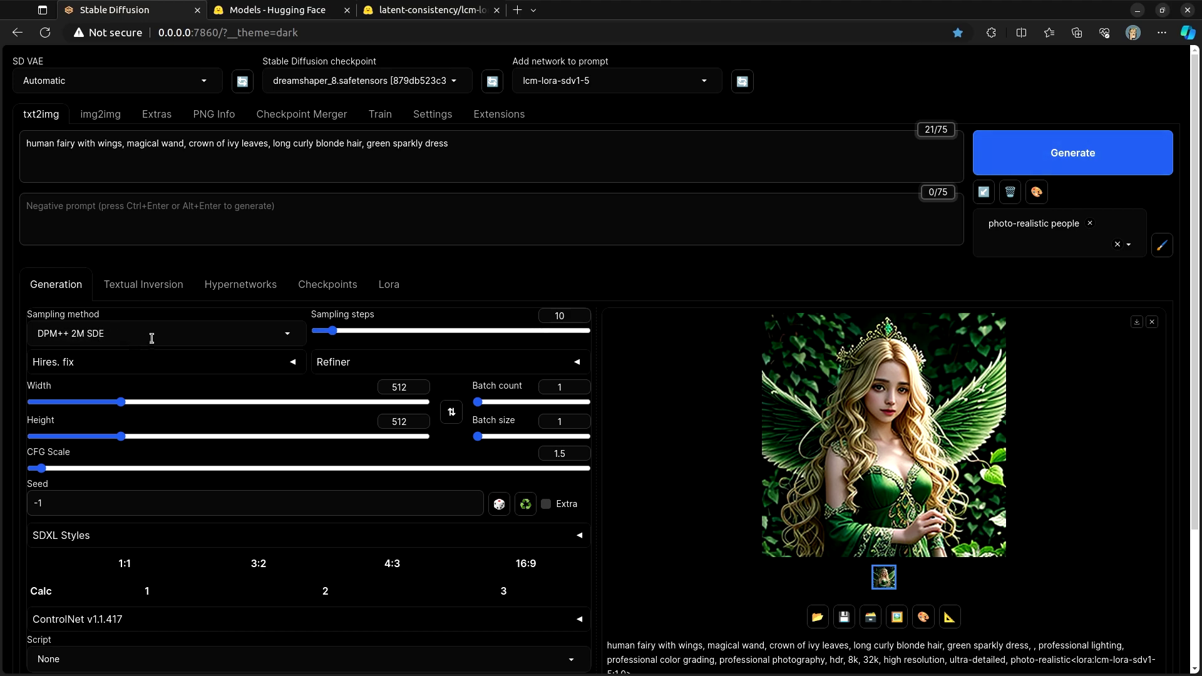
pyautogui.click(1024, 164)
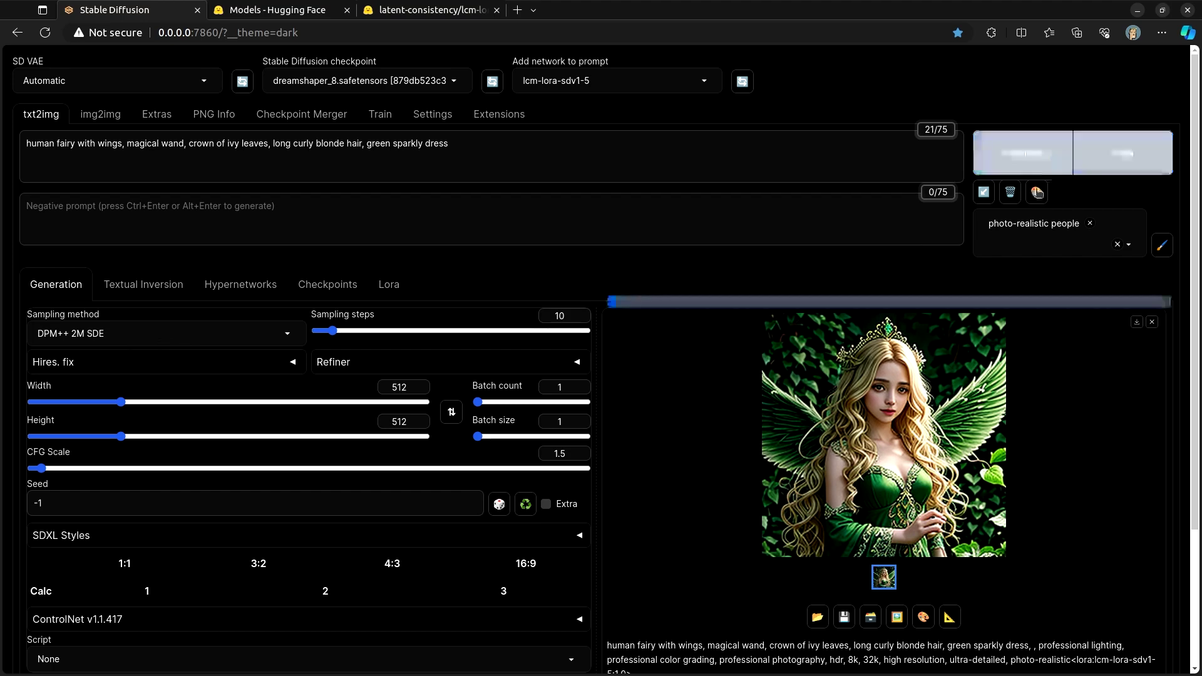
pyautogui.click(929, 442)
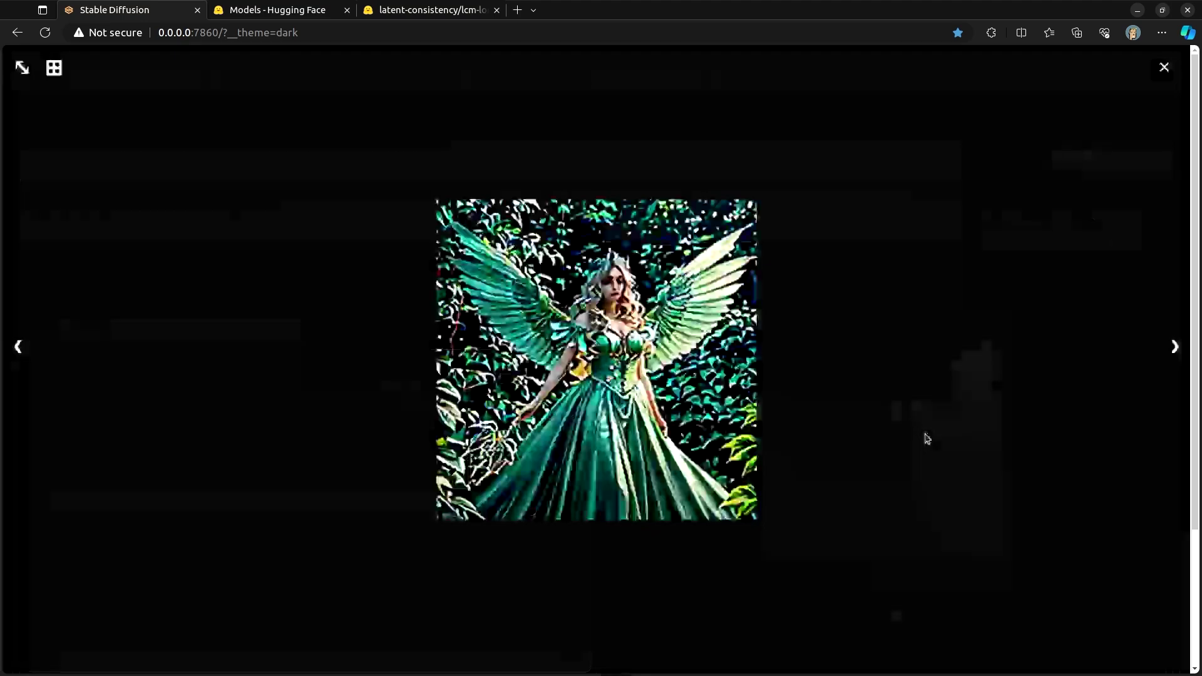
pyautogui.click(874, 316)
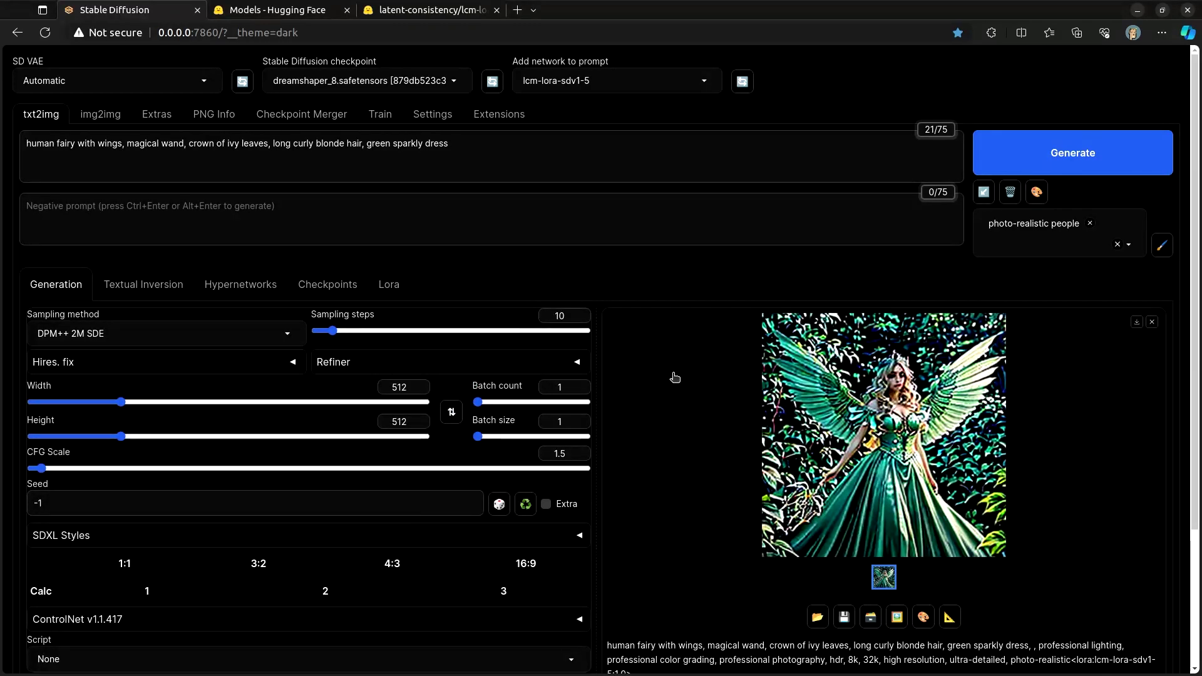
# Step: Raise sampling steps to 20 and generate another fairy image for comparison
pyautogui.moveTo(332, 331); pyautogui.dragTo(350, 331)
pyautogui.click(1064, 164)
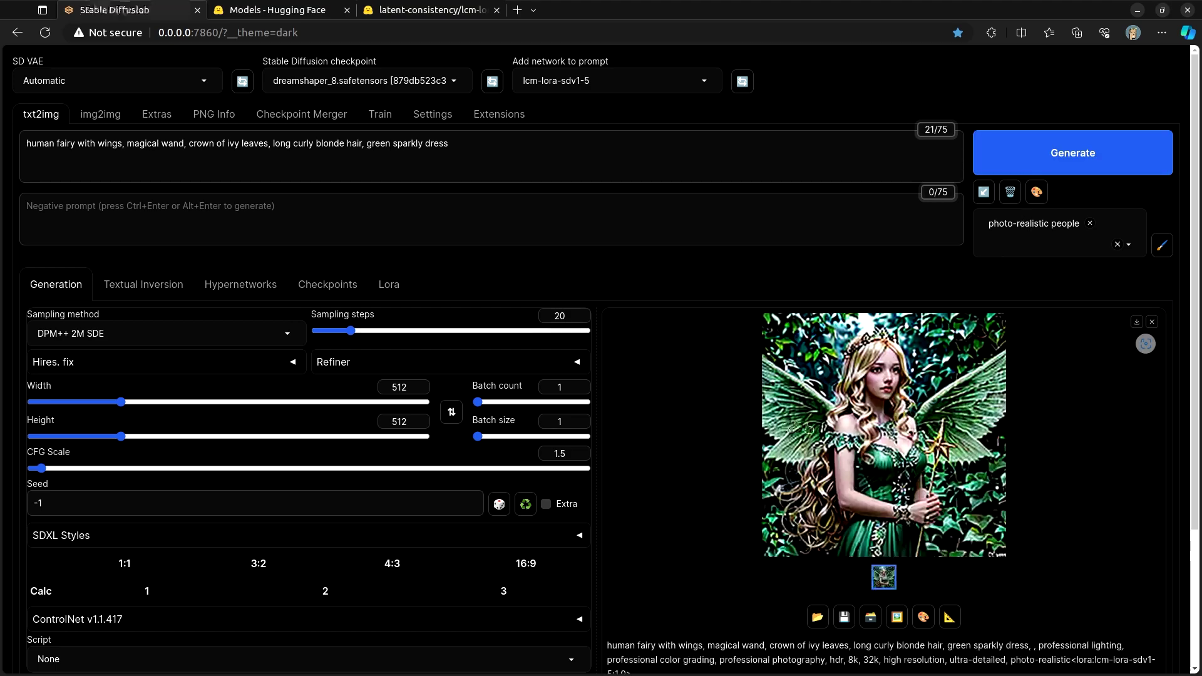
pyautogui.click(890, 433)
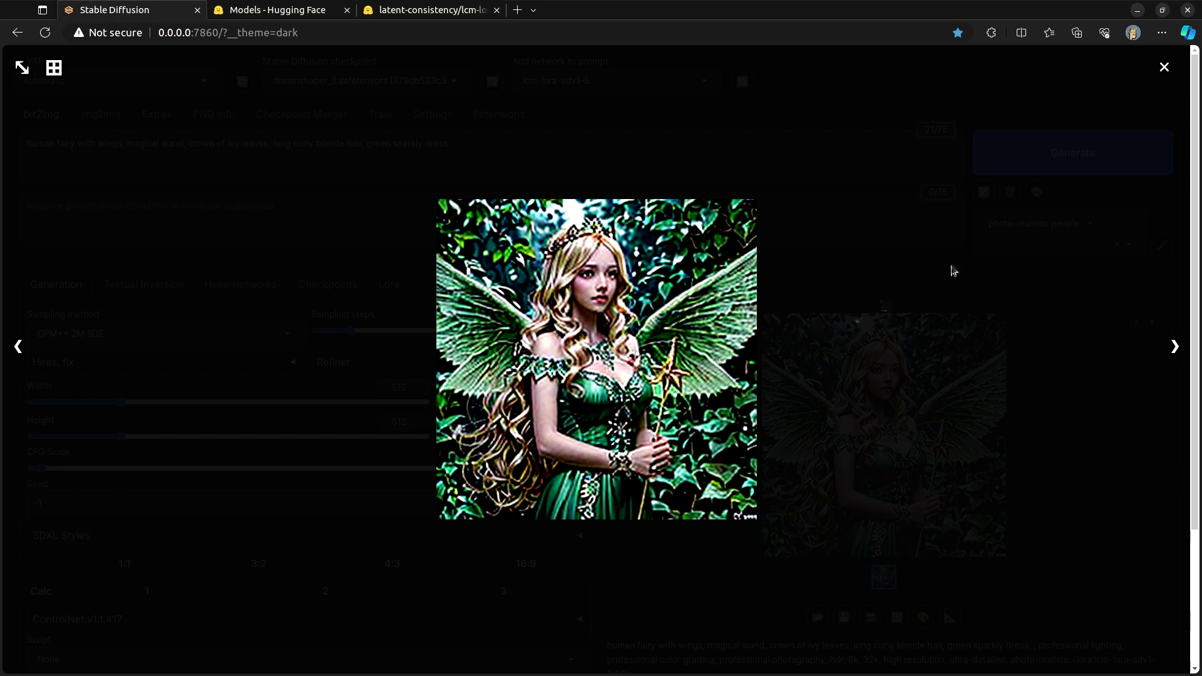
pyautogui.click(910, 285)
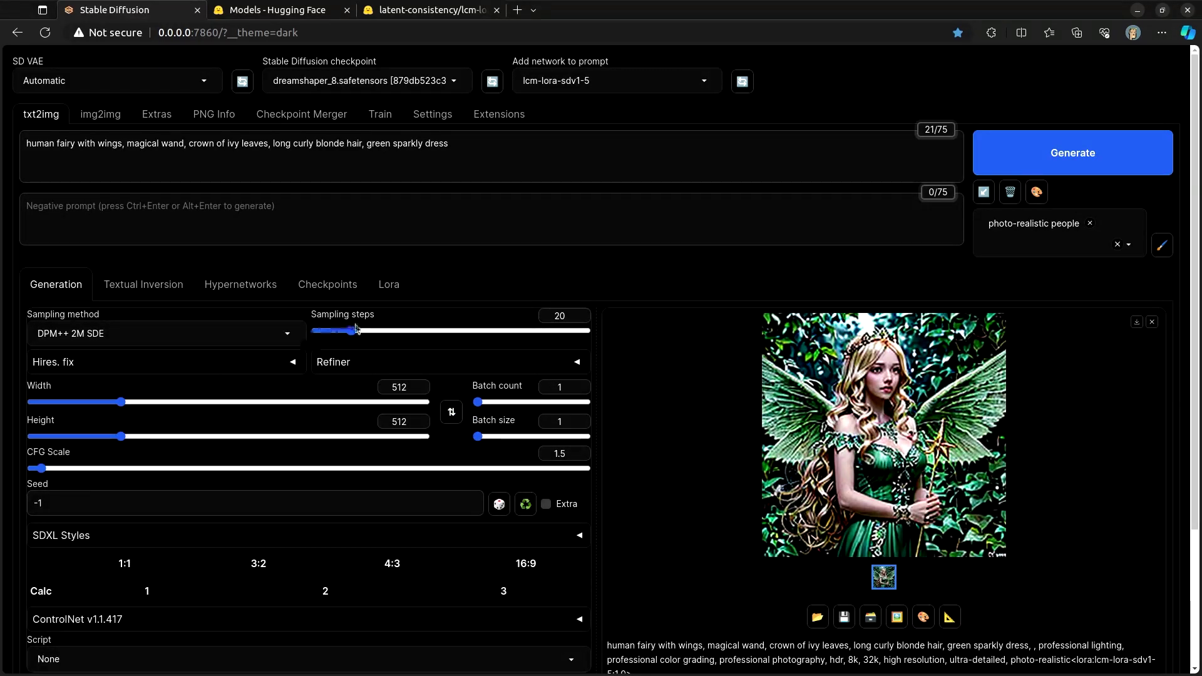
# Step: Lower sampling steps back to 10
pyautogui.moveTo(350, 331); pyautogui.dragTo(332, 331)
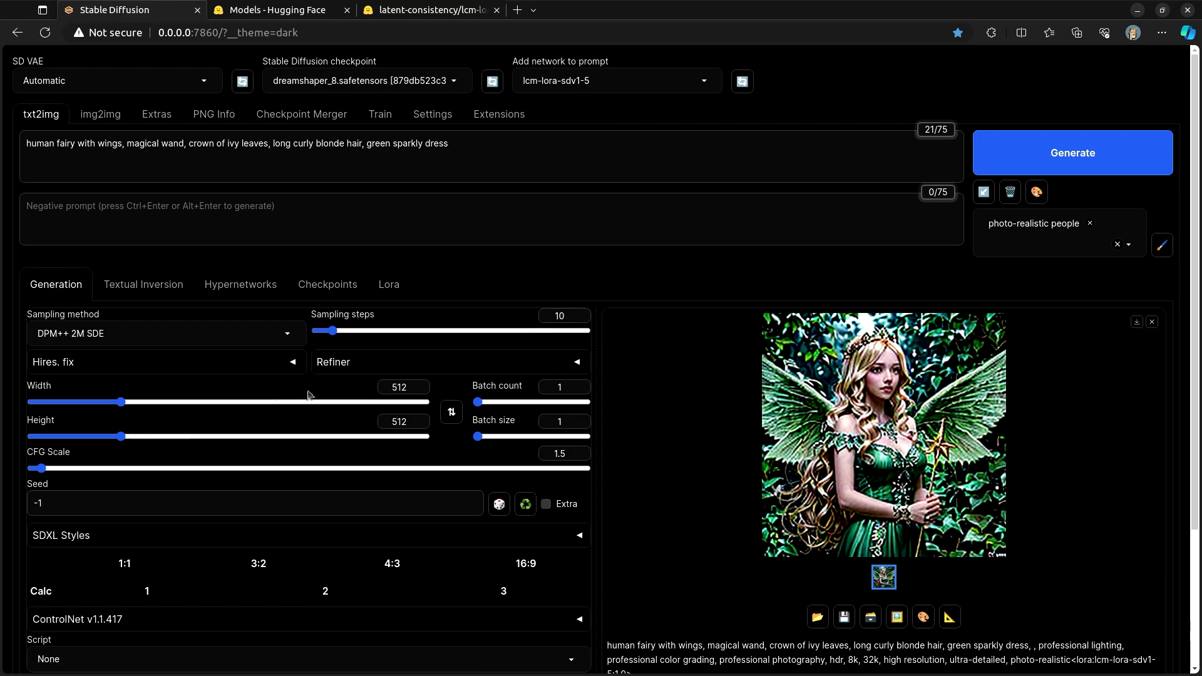
pyautogui.click(246, 338)
pyautogui.scroll(2, 72, 418)
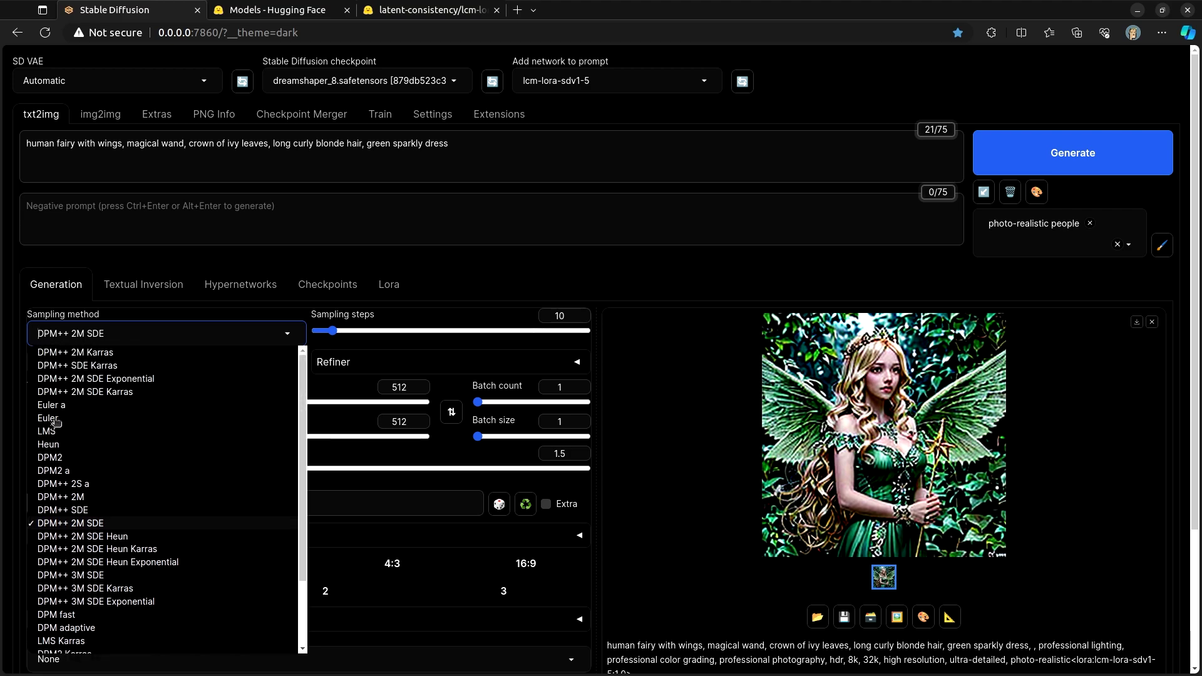
# Step: Switch back to the Euler sampler and generate a new fairy image
pyautogui.click(55, 419)
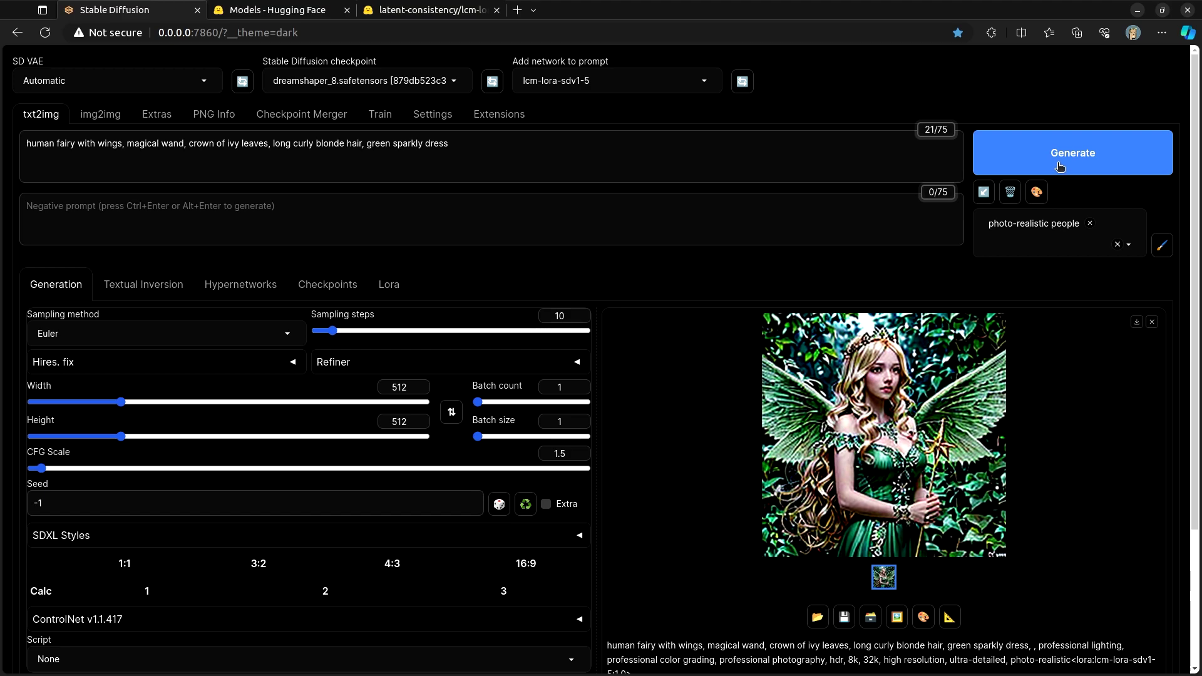
pyautogui.click(1059, 166)
pyautogui.click(1132, 160)
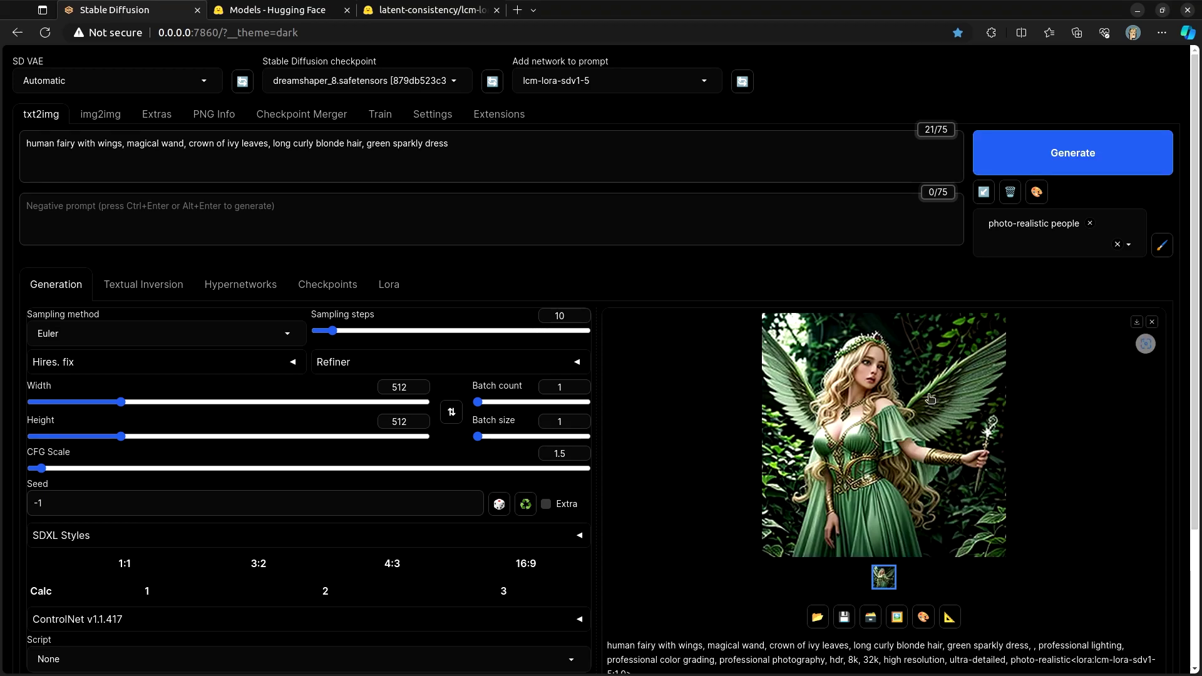
pyautogui.click(923, 399)
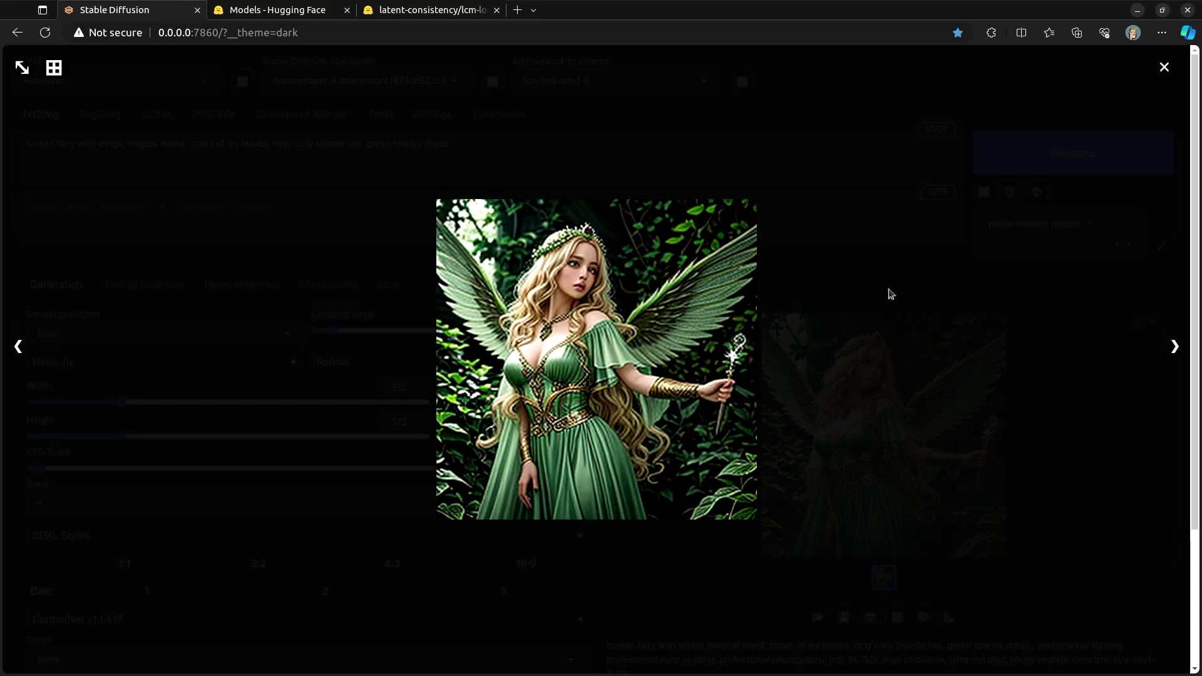
pyautogui.click(891, 293)
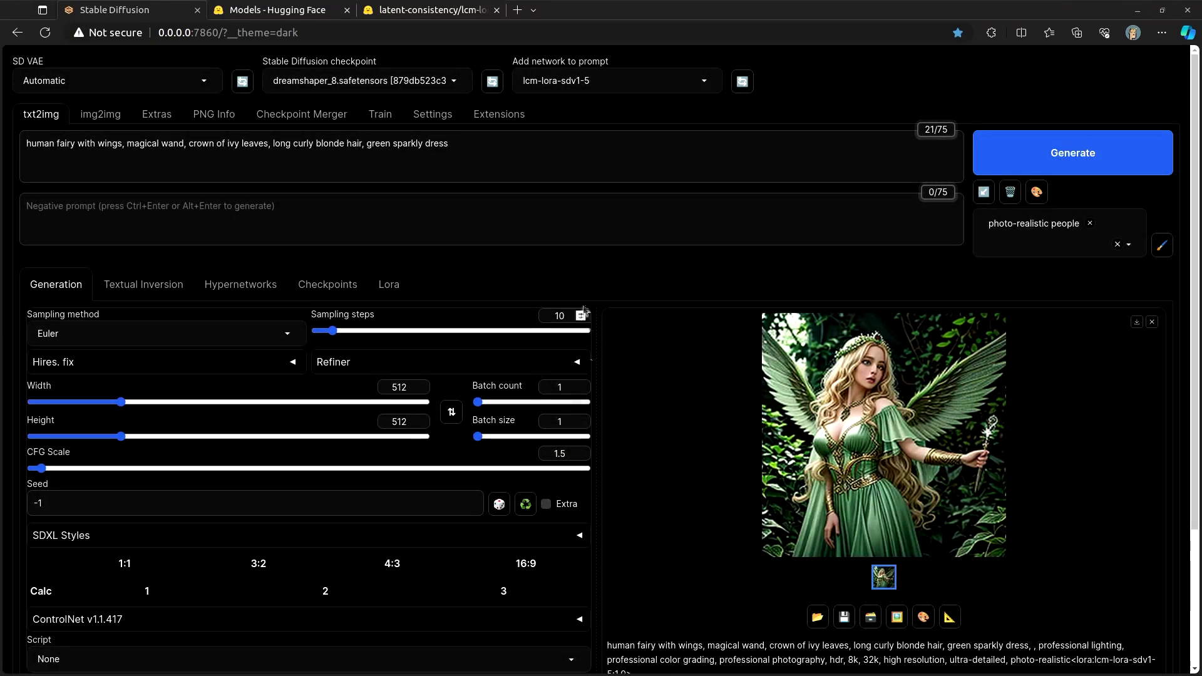
# Step: Select the X/Y/Z plot script from the Script dropdown
pyautogui.scroll(-3, 603, 421)
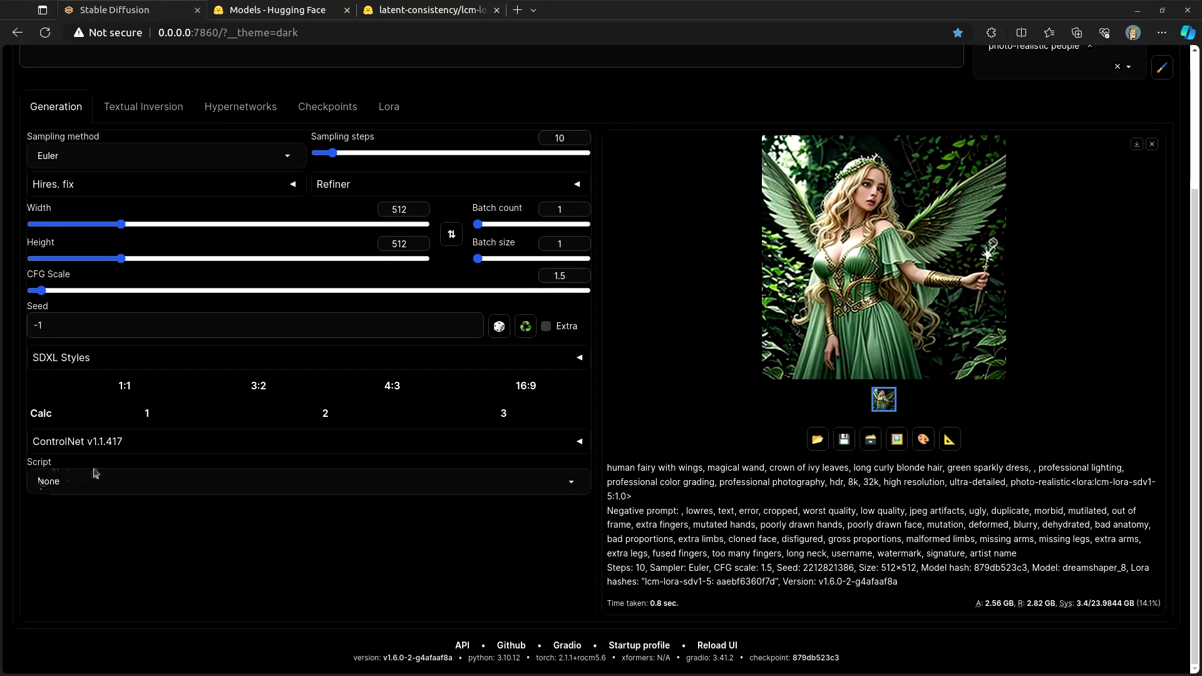
pyautogui.click(221, 476)
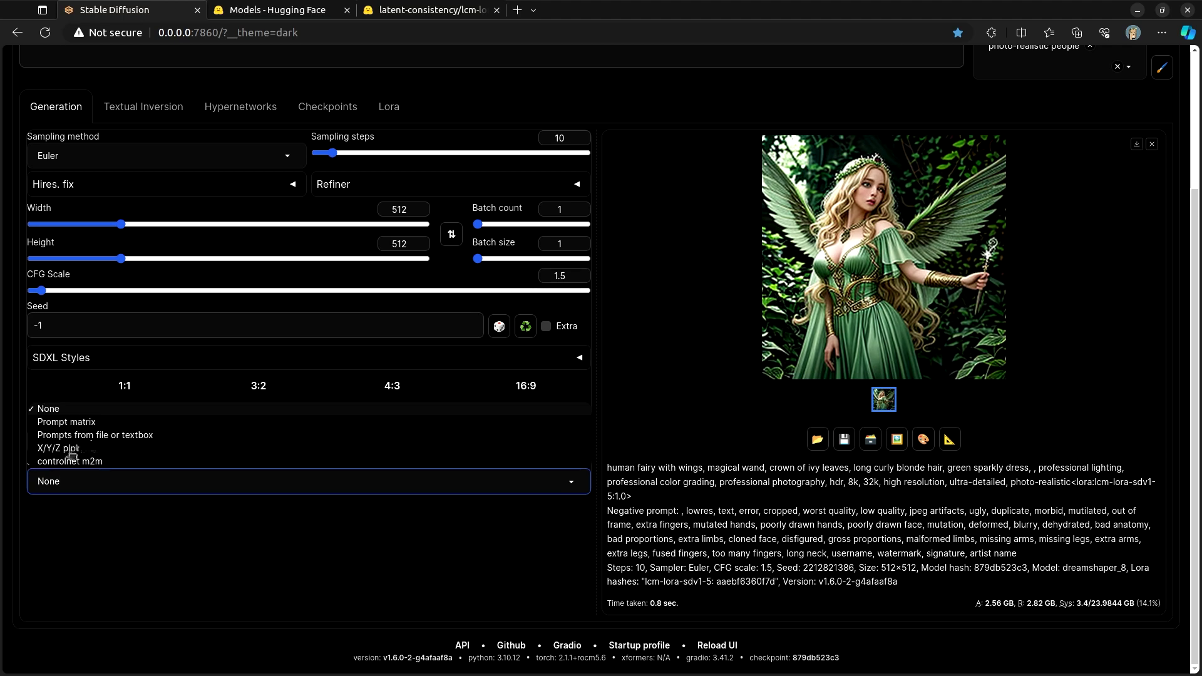
pyautogui.click(70, 453)
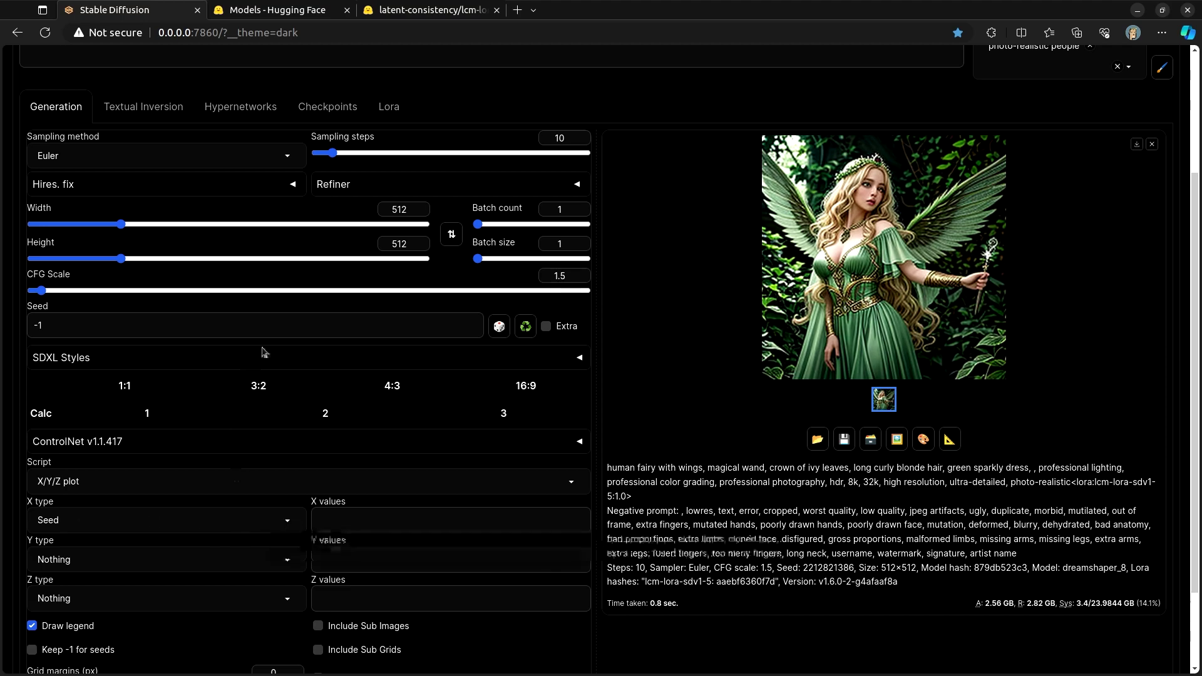
# Step: Set the X/Y/Z plot's X type to CFG Scale
pyautogui.scroll(3, 43, 432)
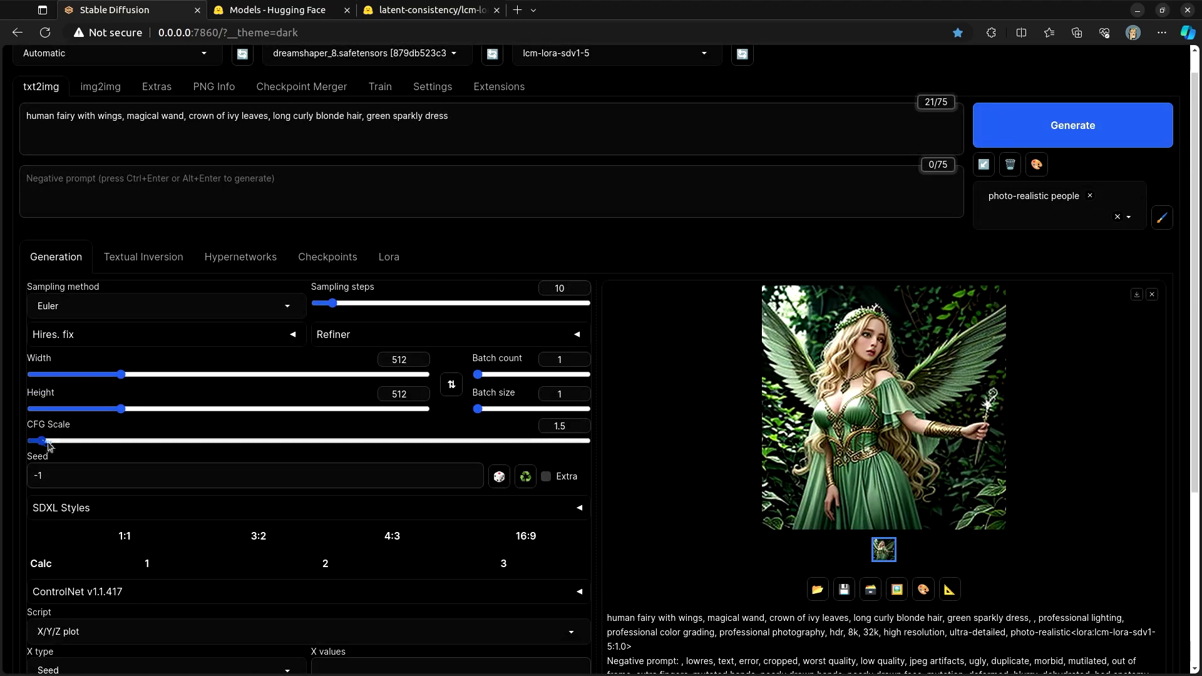
pyautogui.scroll(-3, 53, 449)
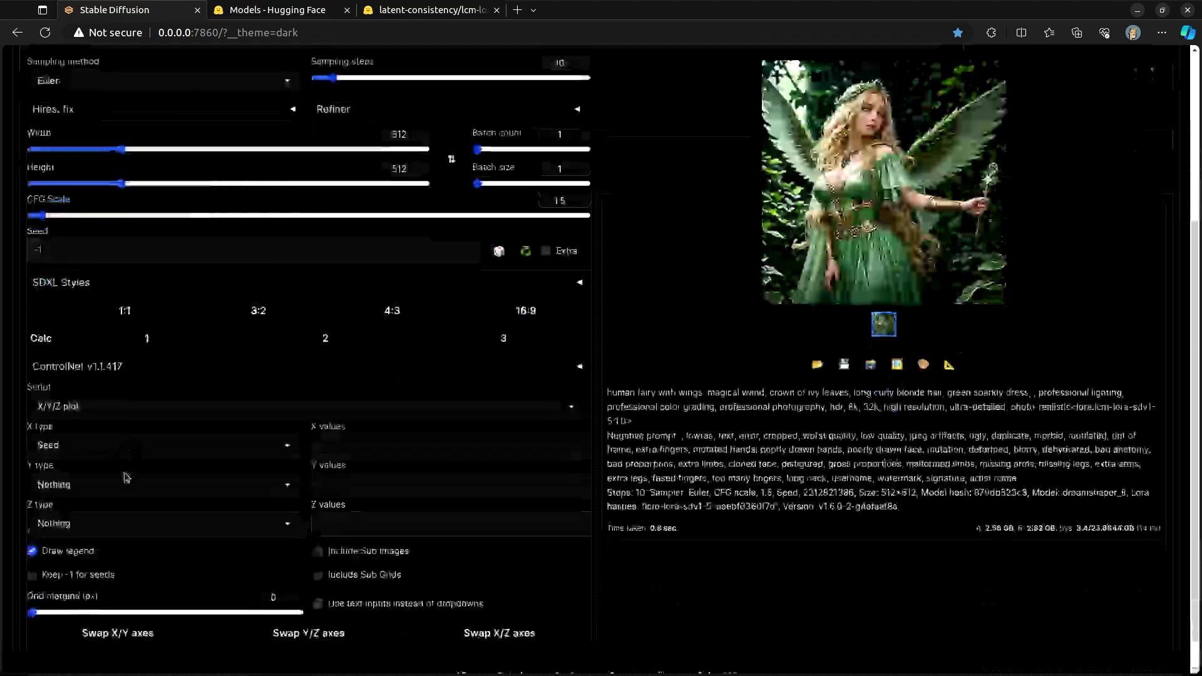
pyautogui.click(220, 445)
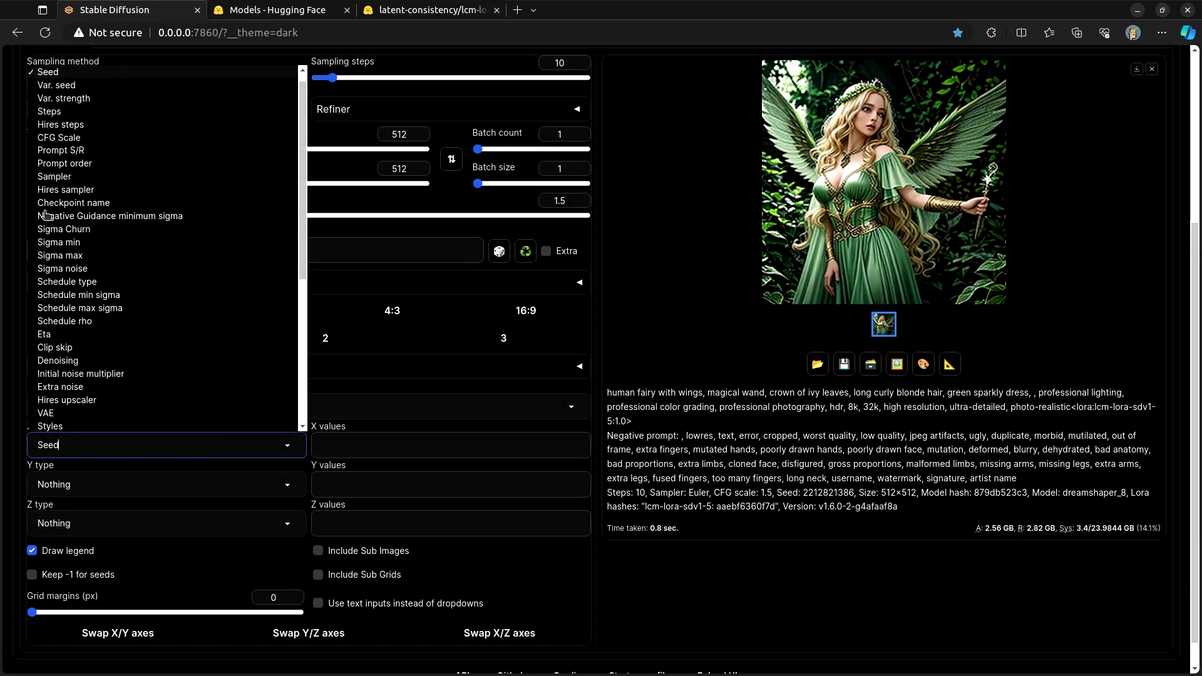
pyautogui.click(58, 139)
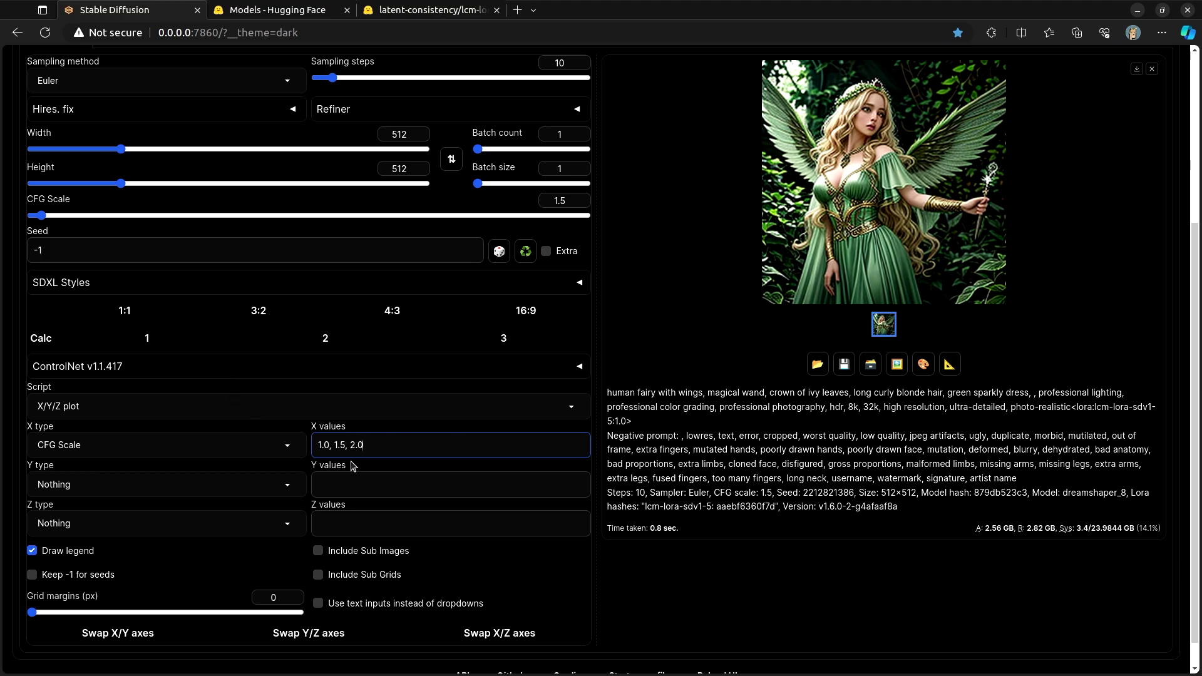
# Step: Make Sampler the Y-axis parameter of the X/Y/Z plot
pyautogui.click(285, 490)
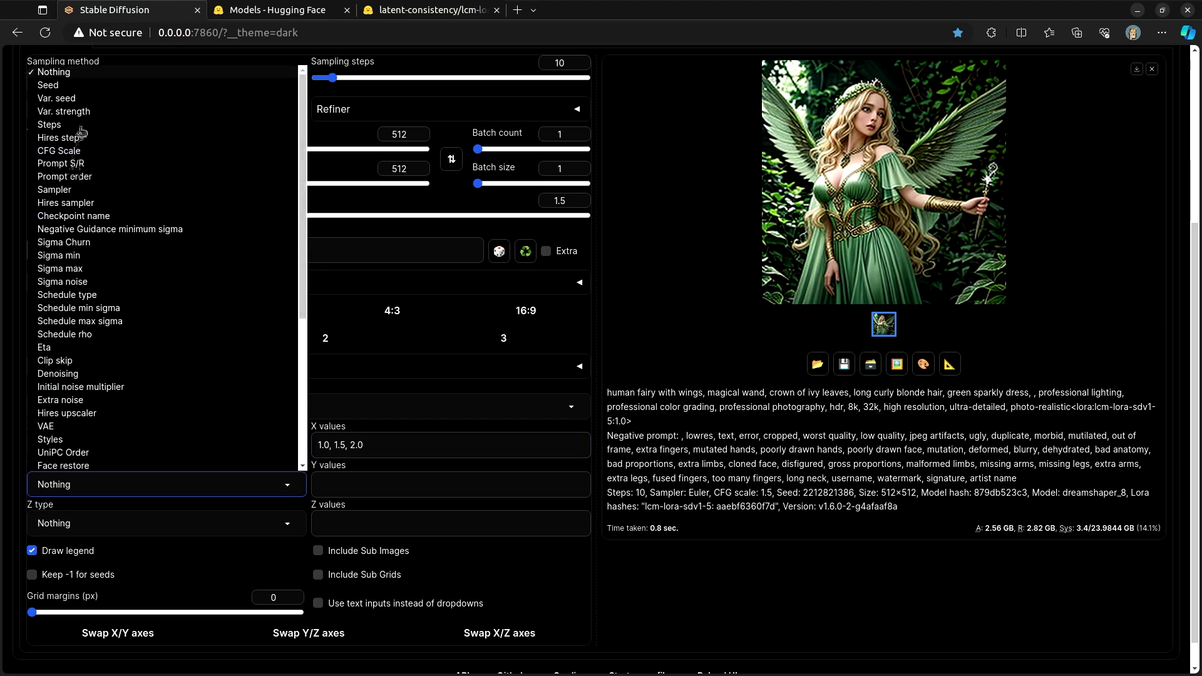
pyautogui.click(62, 189)
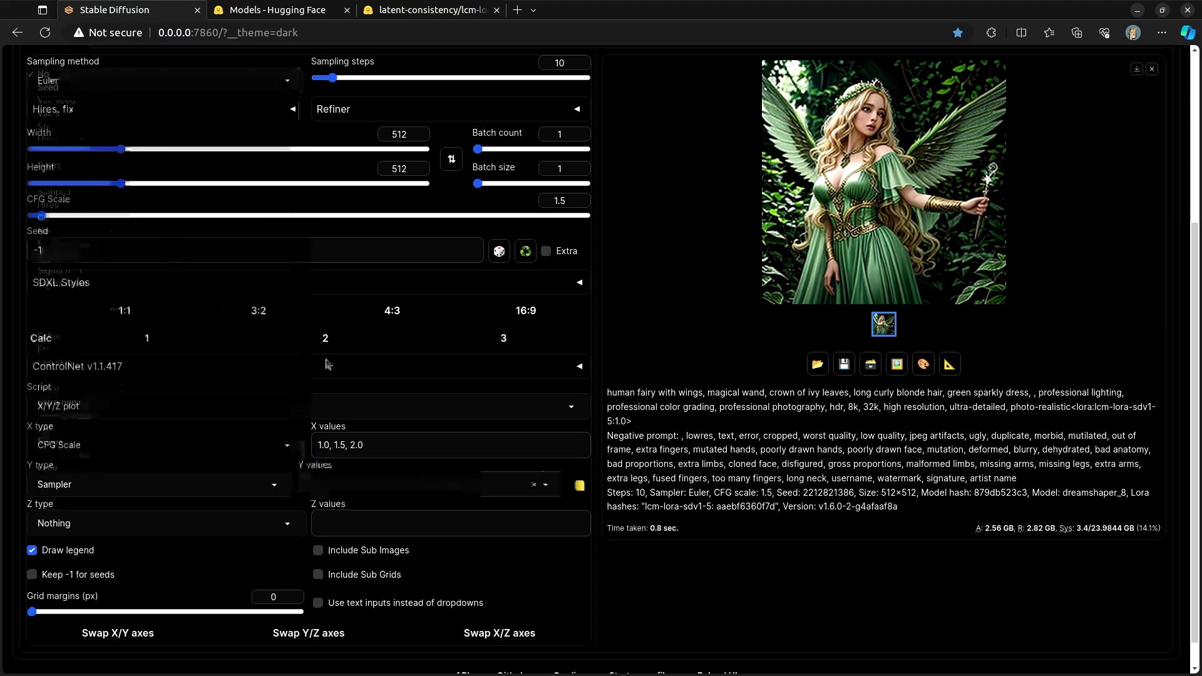
pyautogui.click(370, 485)
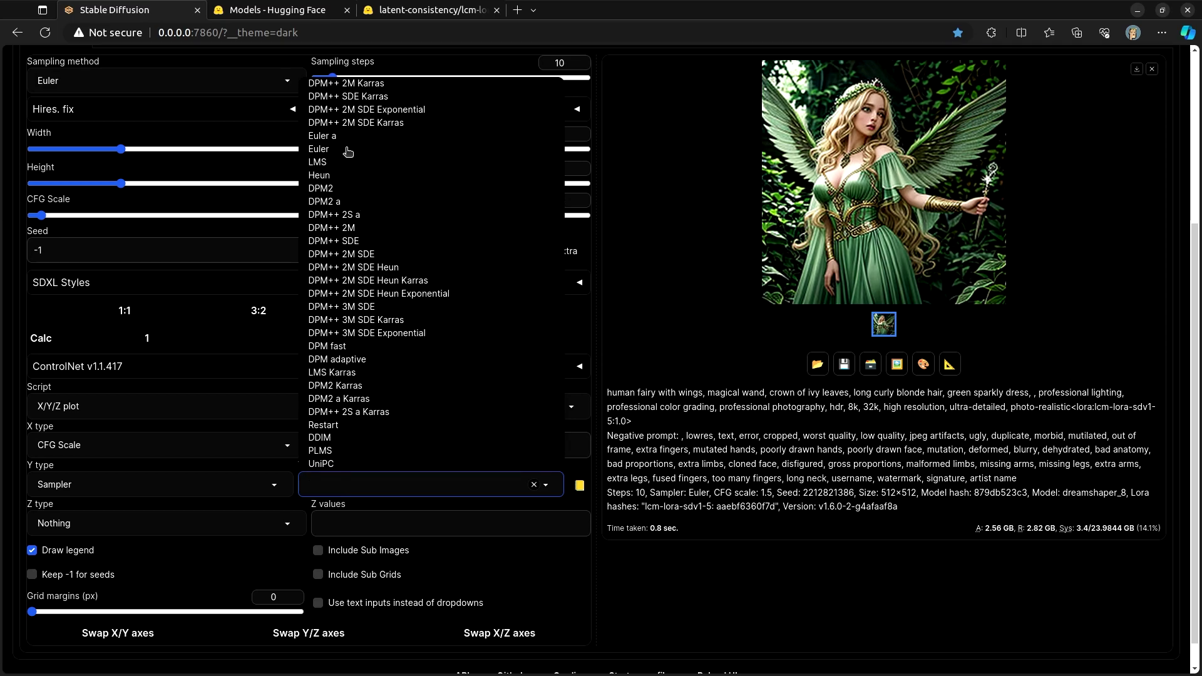
pyautogui.scroll(4, 333, 100)
pyautogui.scroll(-3, 396, 469)
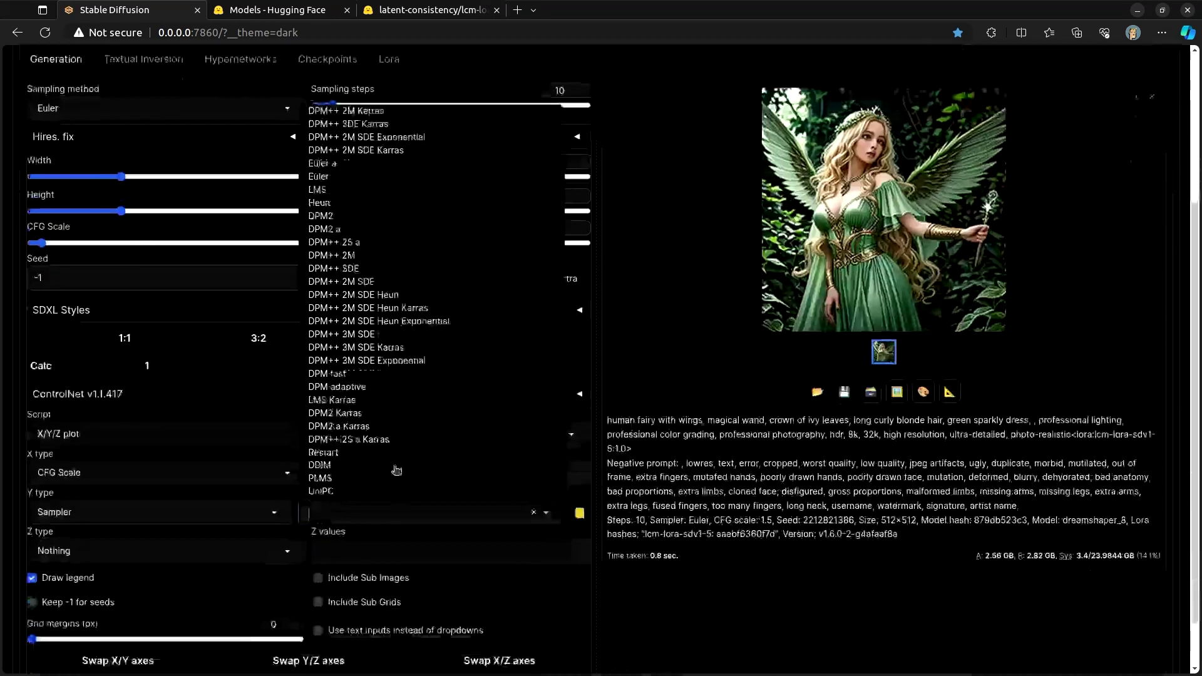
# Step: Add Euler a, Euler, UniPC, PLMS, DDIM, Restart and DPM++ 2S a Karras as Y values
pyautogui.click(330, 164)
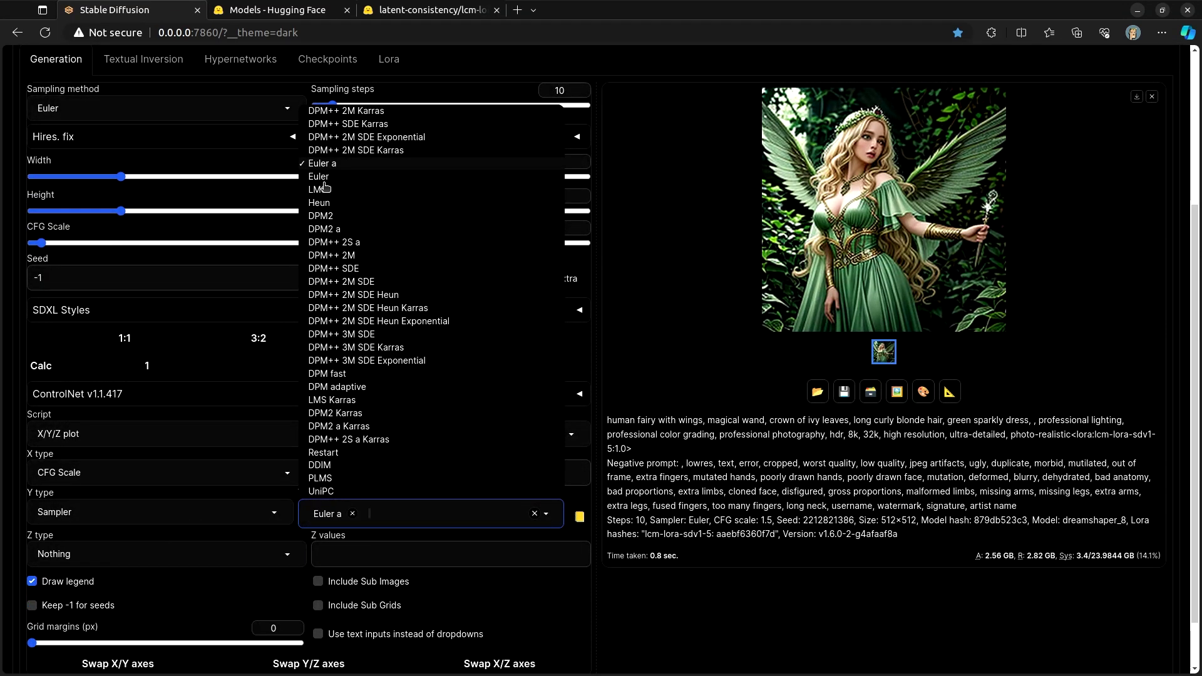
pyautogui.click(323, 178)
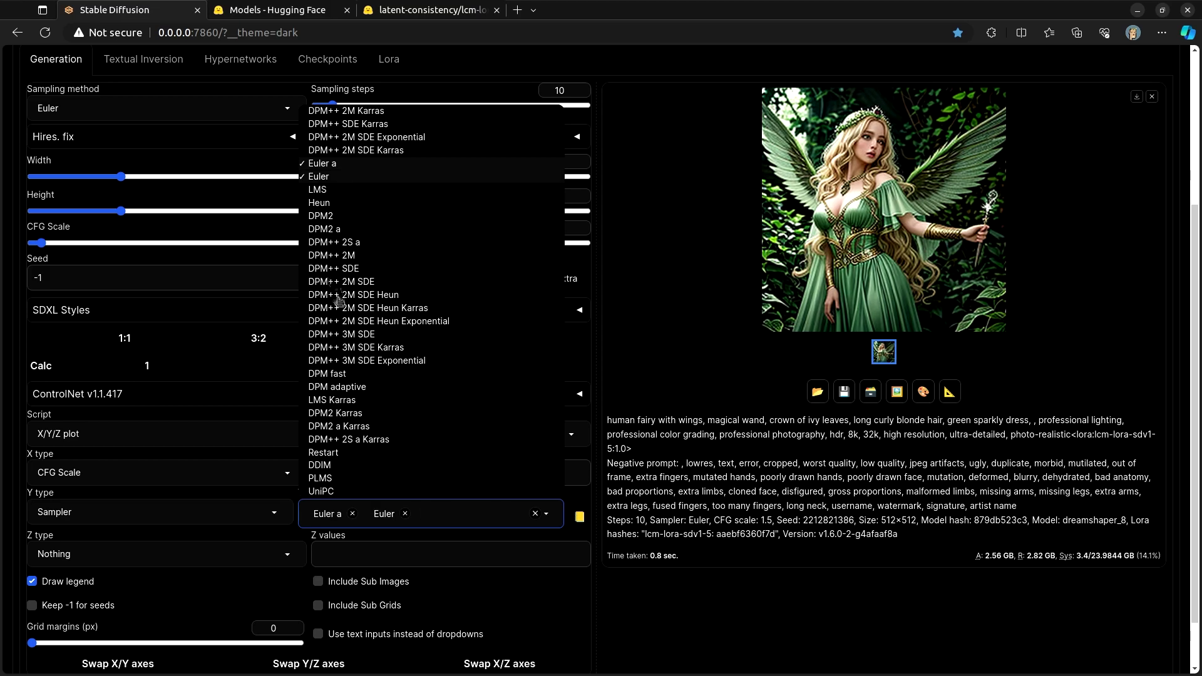
pyautogui.click(327, 493)
pyautogui.click(326, 479)
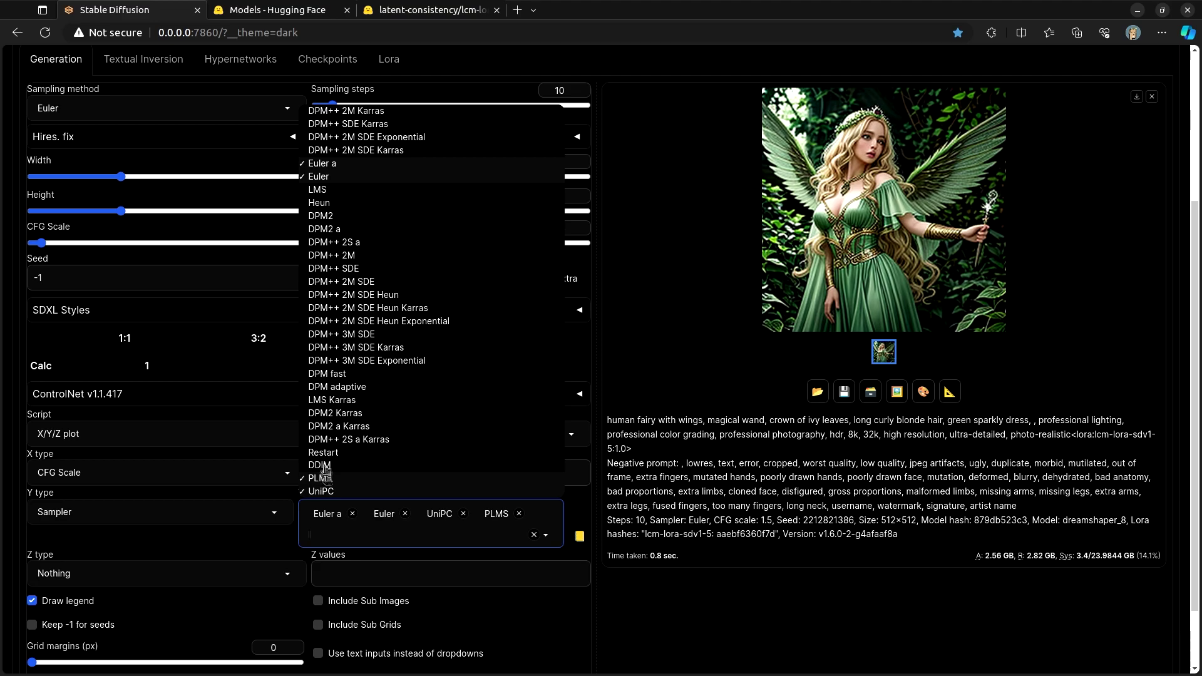
pyautogui.click(323, 466)
pyautogui.click(325, 453)
pyautogui.click(338, 441)
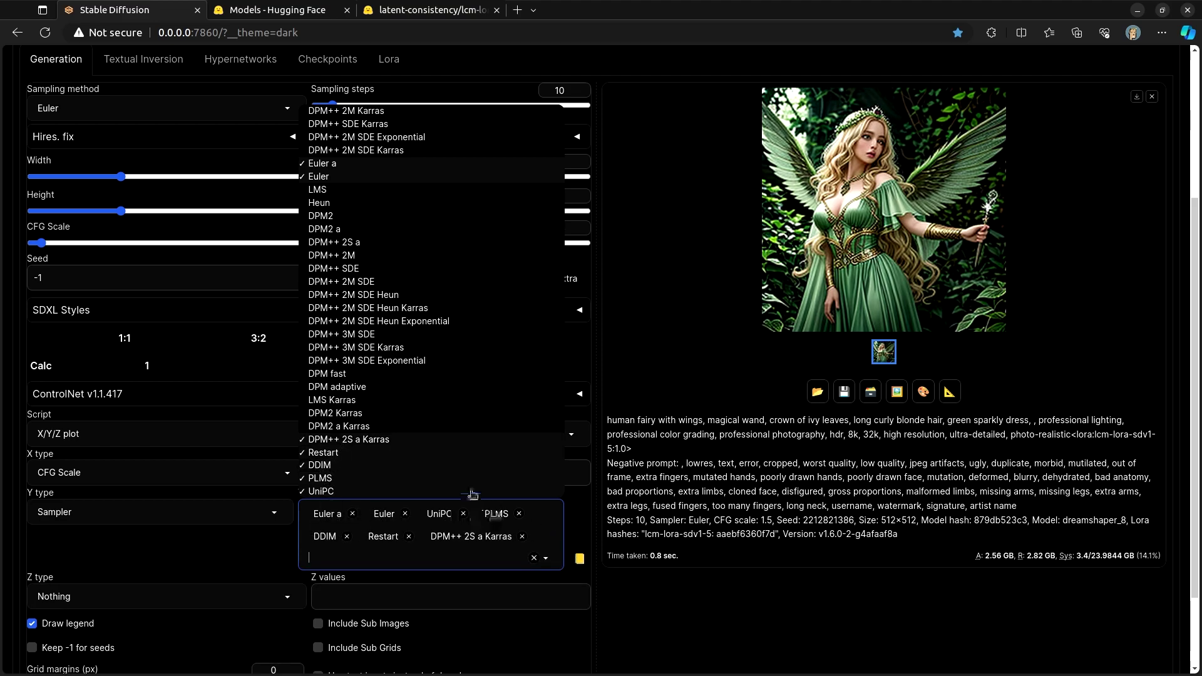
pyautogui.click(255, 566)
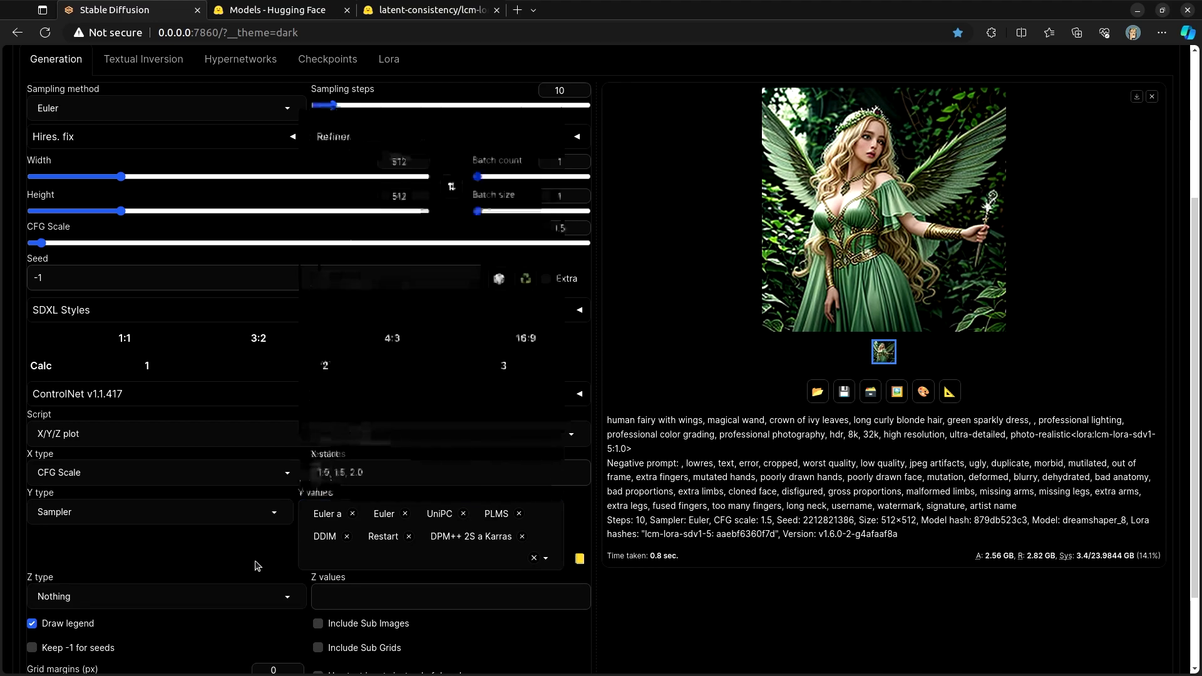
# Step: Highlight the 1.0 entry among the X-axis CFG values to check them
pyautogui.scroll(-2, 256, 563)
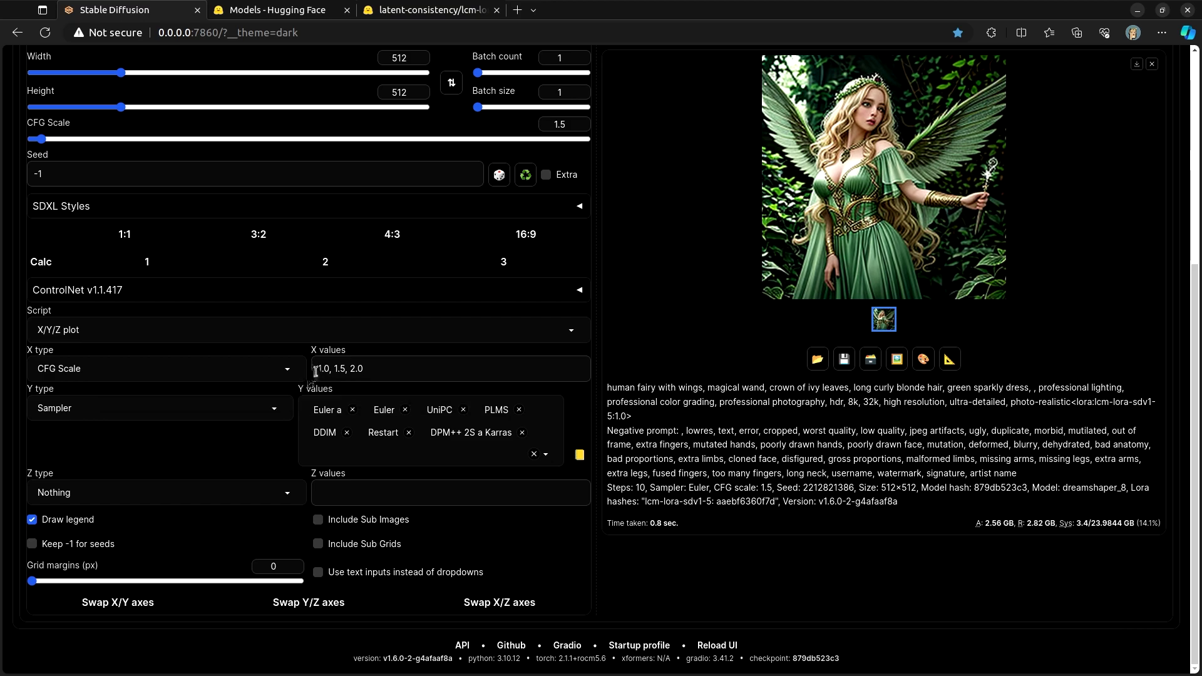
pyautogui.moveTo(321, 370); pyautogui.dragTo(332, 373)
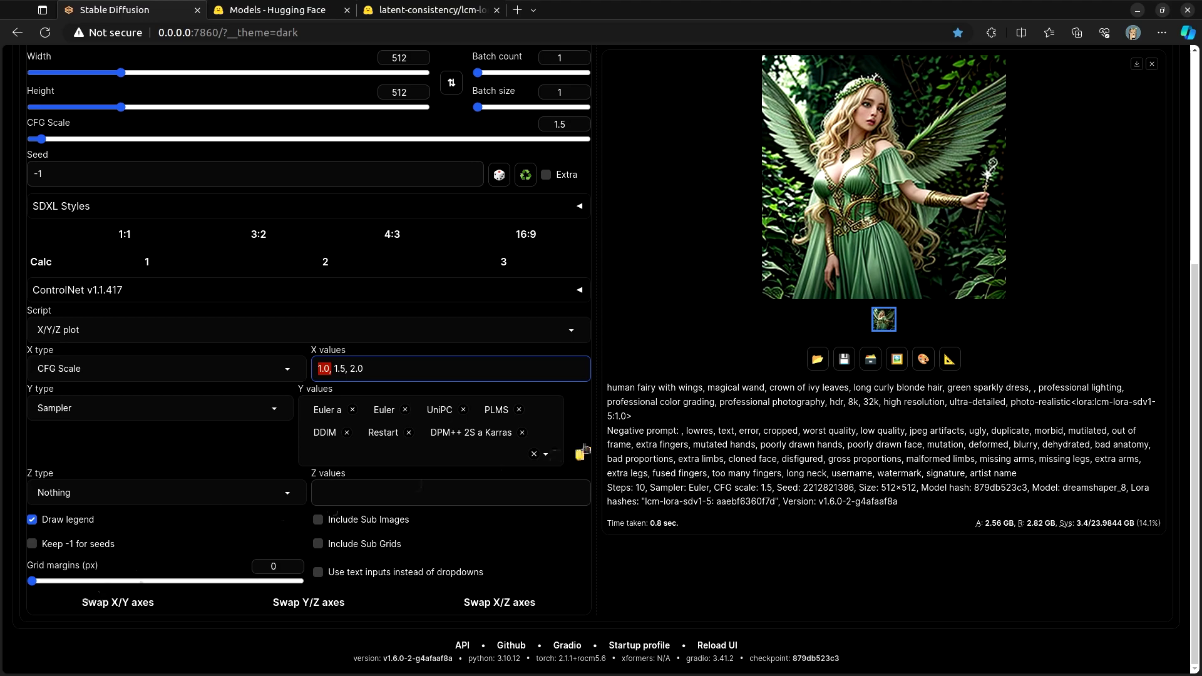
pyautogui.scroll(3, 741, 330)
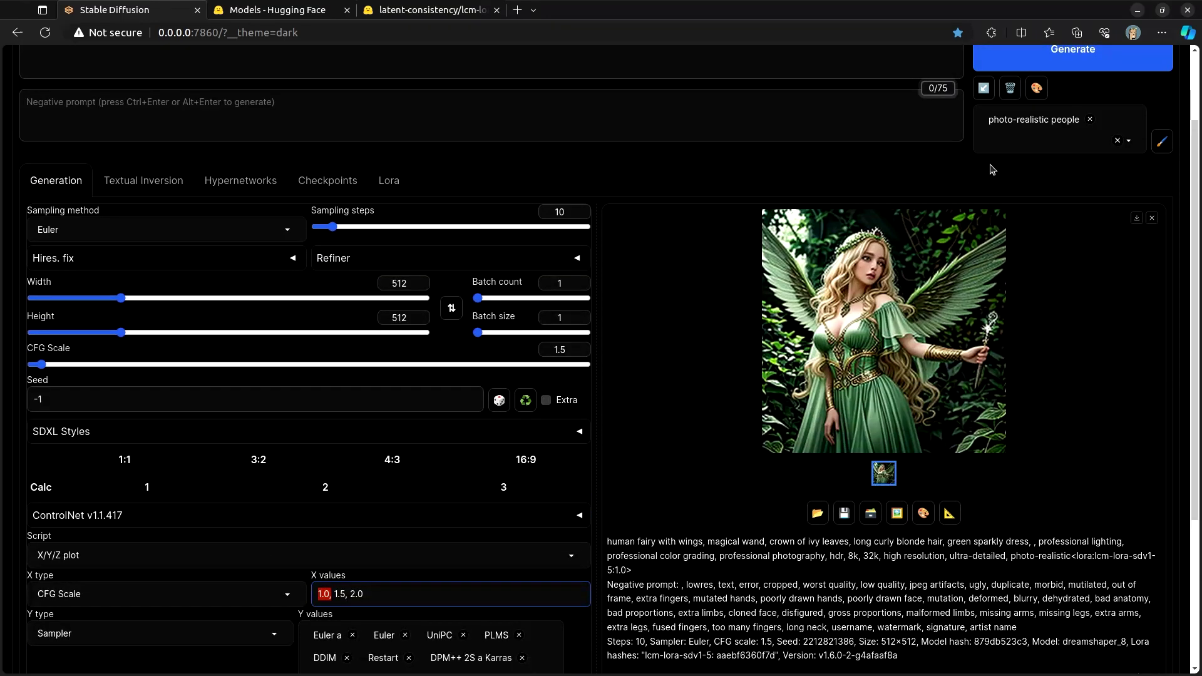
# Step: Generate the CFG-by-sampler grid and wait for it to finish in 21.7 seconds
pyautogui.click(1094, 67)
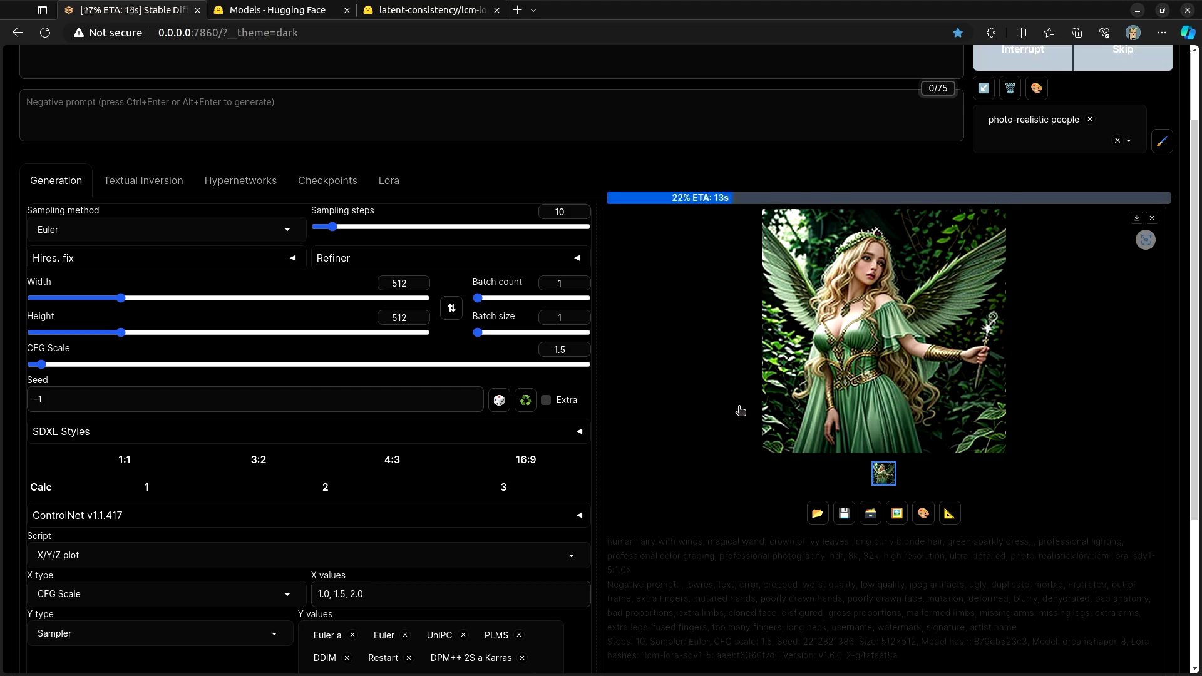
pyautogui.scroll(-2, 726, 416)
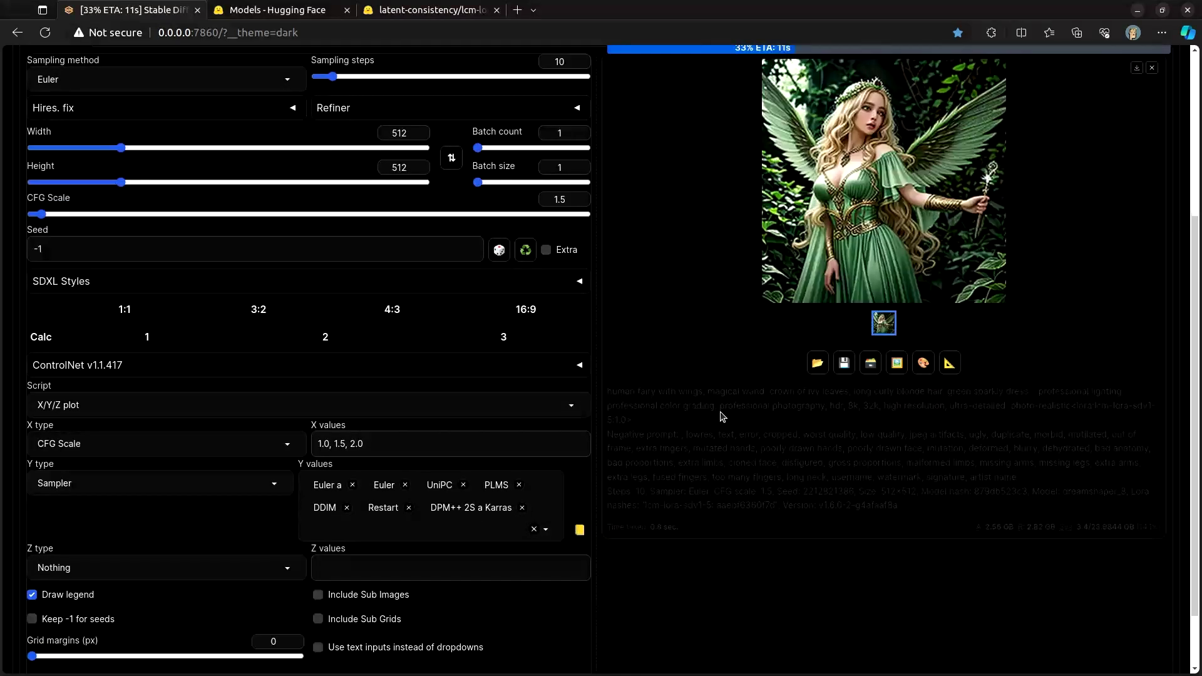
pyautogui.scroll(2, 722, 416)
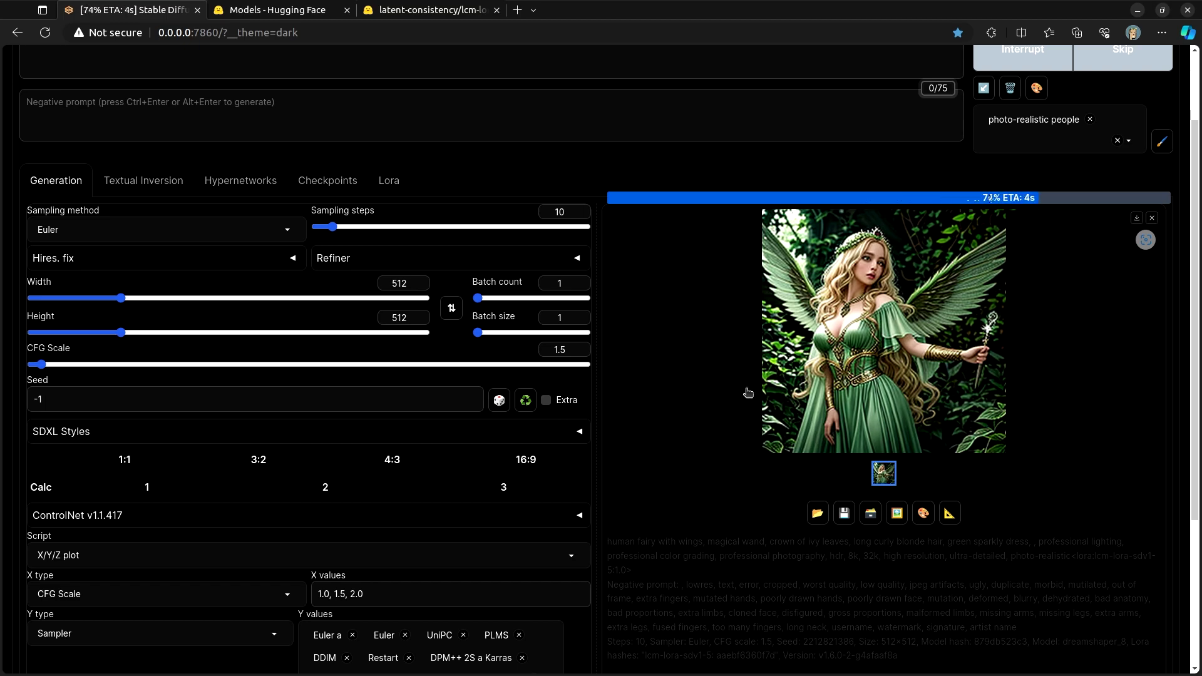
pyautogui.scroll(-2, 758, 379)
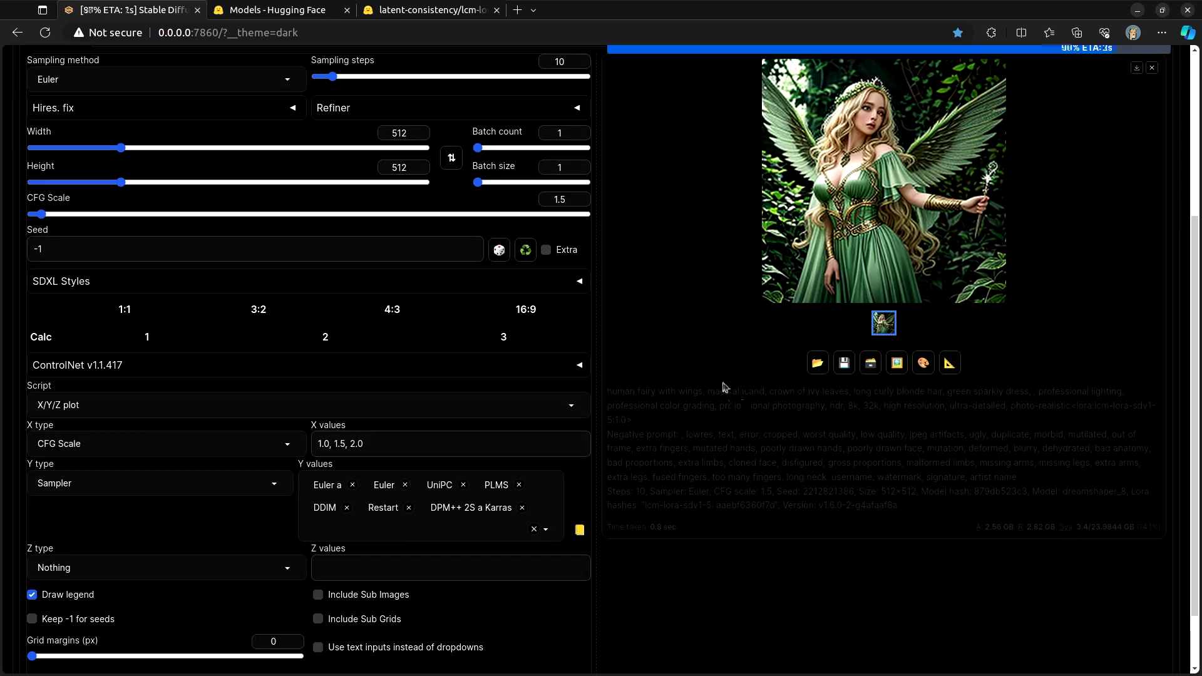
pyautogui.scroll(1, 743, 338)
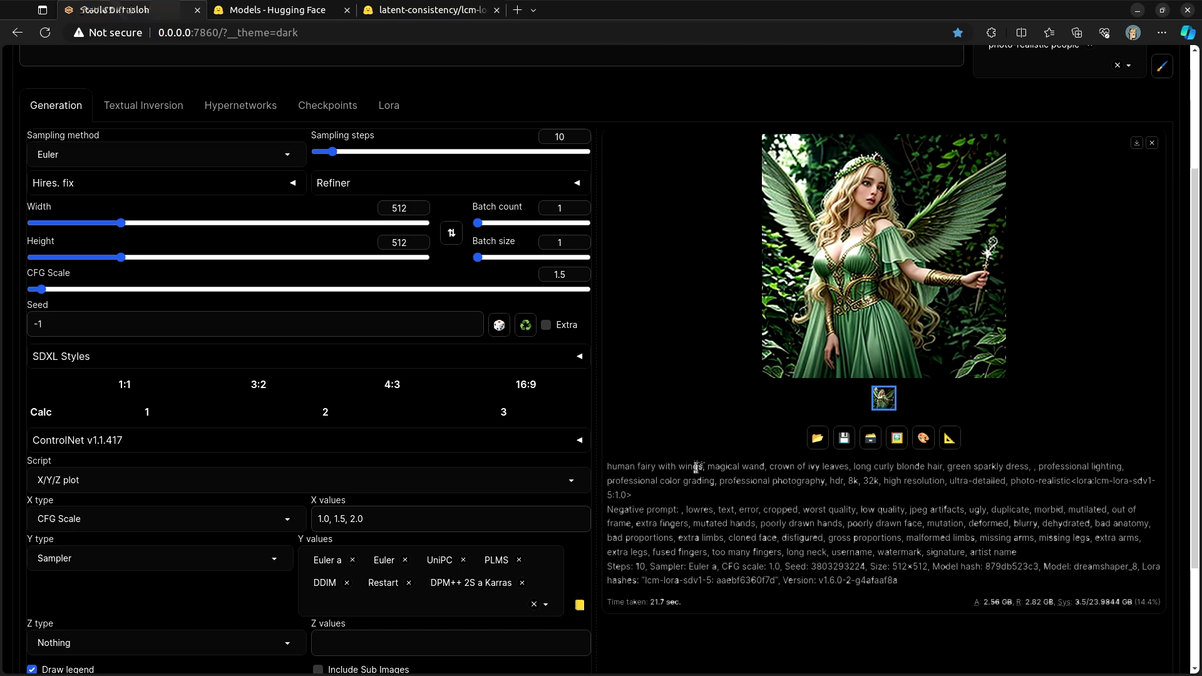
# Step: Enlarge the finished grid and scroll through the sampler rows comparing CFG 1.0, 1.5 and 2.0
pyautogui.click(875, 295)
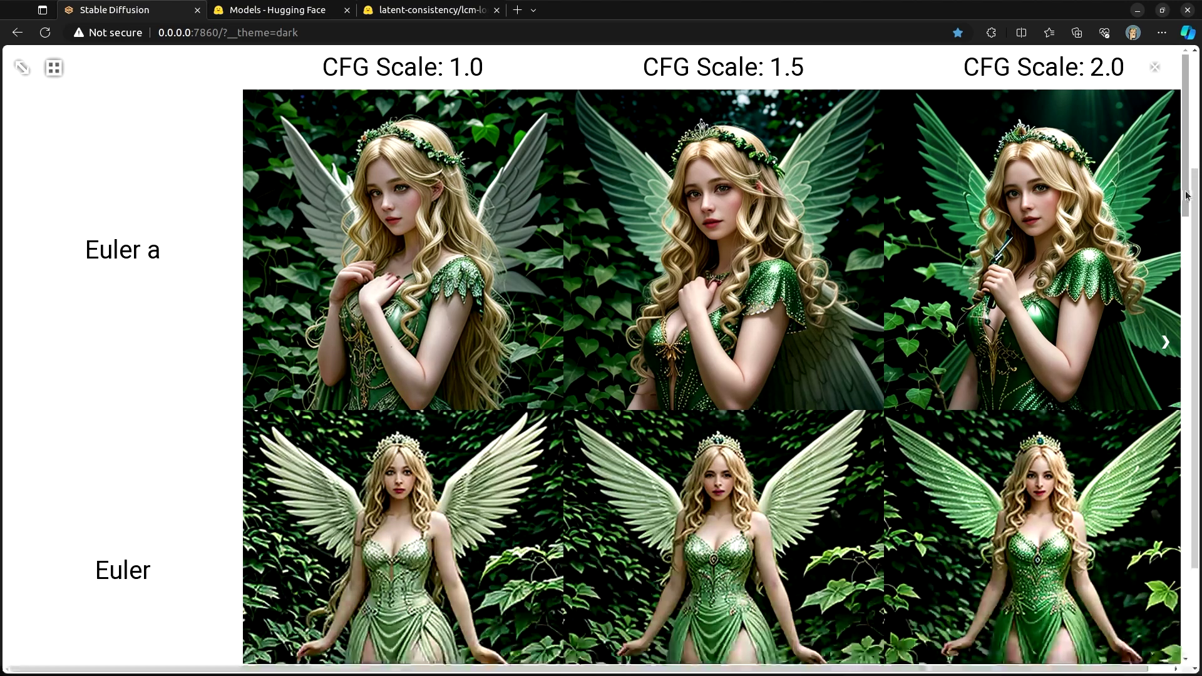
pyautogui.scroll(-2, 1193, 207)
pyautogui.scroll(1, 1193, 206)
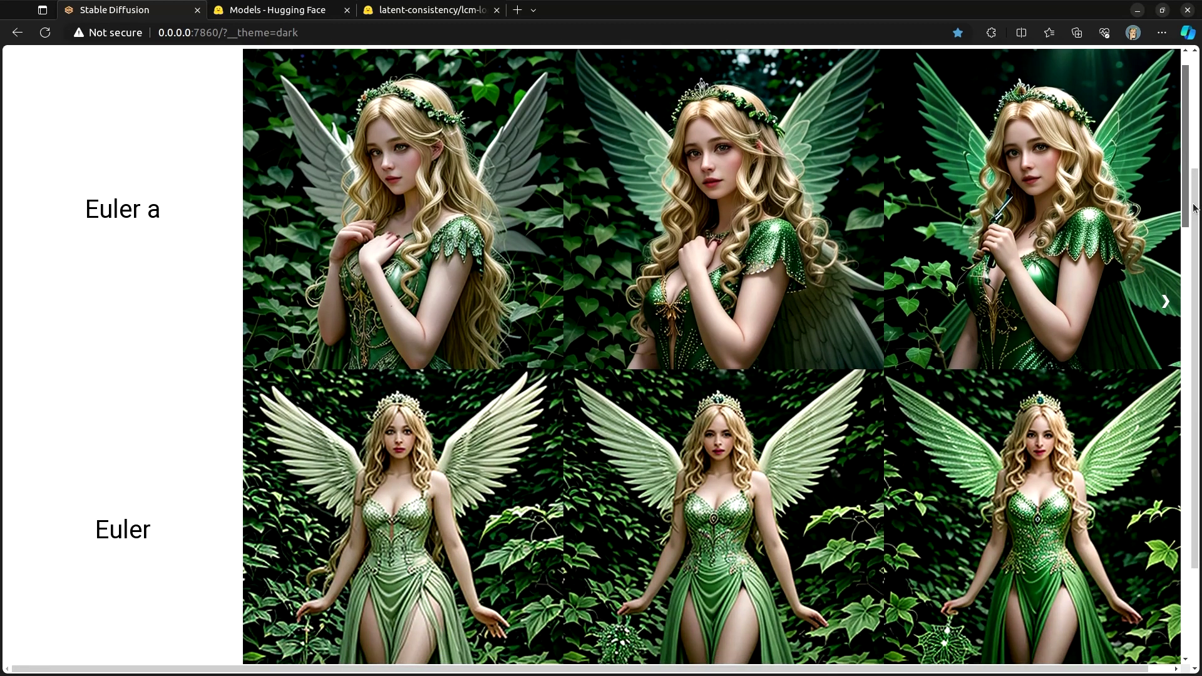
pyautogui.moveTo(1193, 206); pyautogui.dragTo(1185, 239)
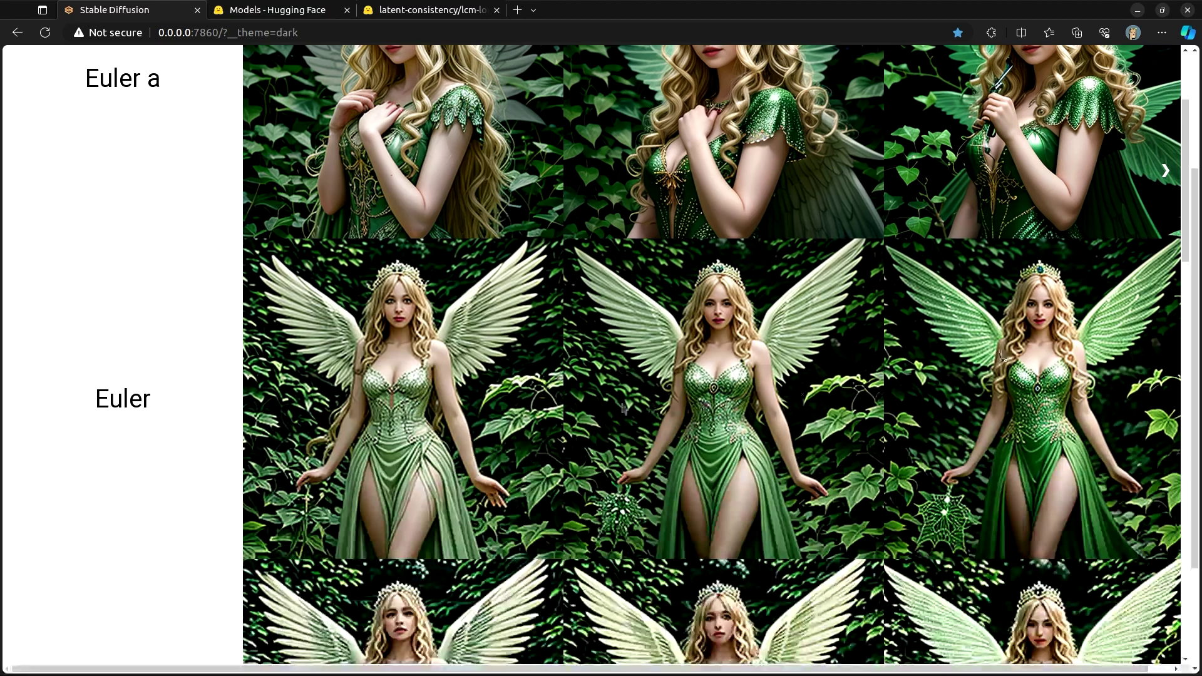
pyautogui.moveTo(1183, 207); pyautogui.dragTo(1183, 322)
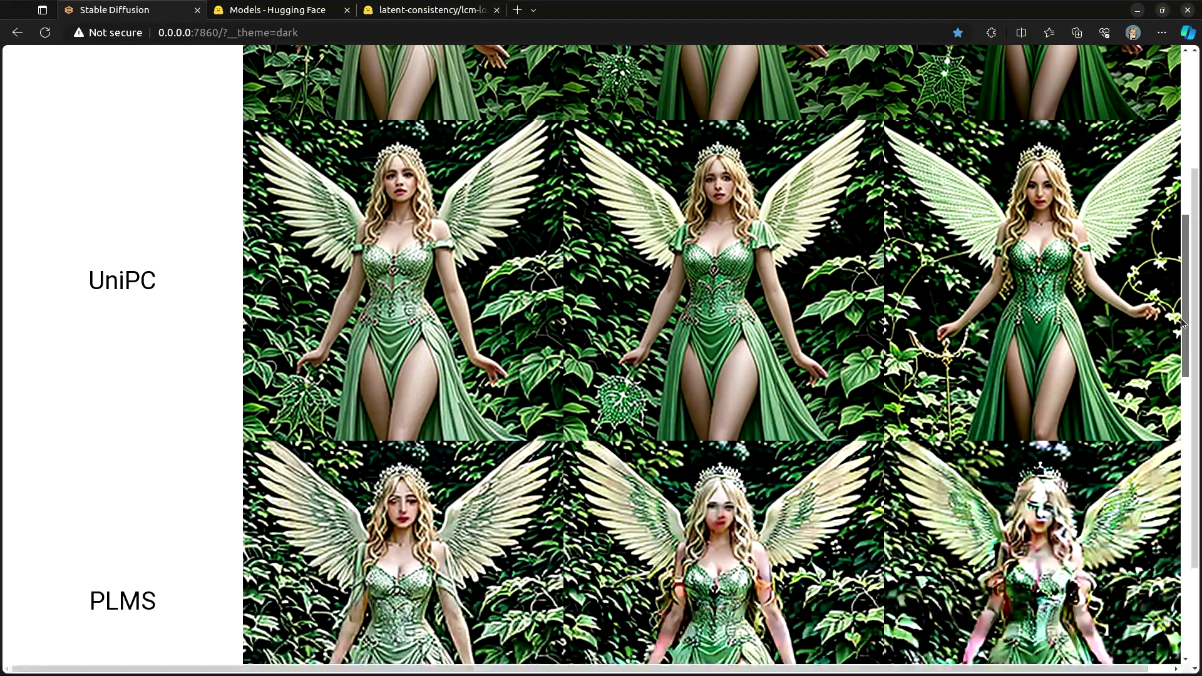
pyautogui.moveTo(1183, 323); pyautogui.dragTo(1181, 385)
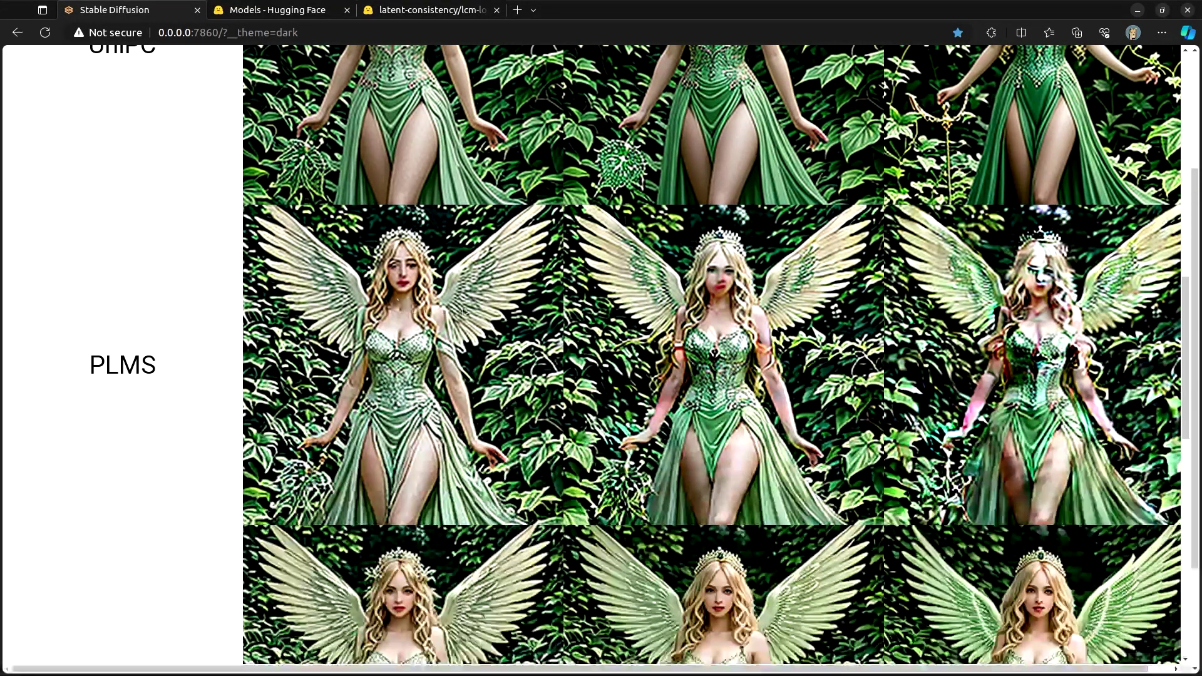
pyautogui.moveTo(1185, 311); pyautogui.dragTo(1189, 417)
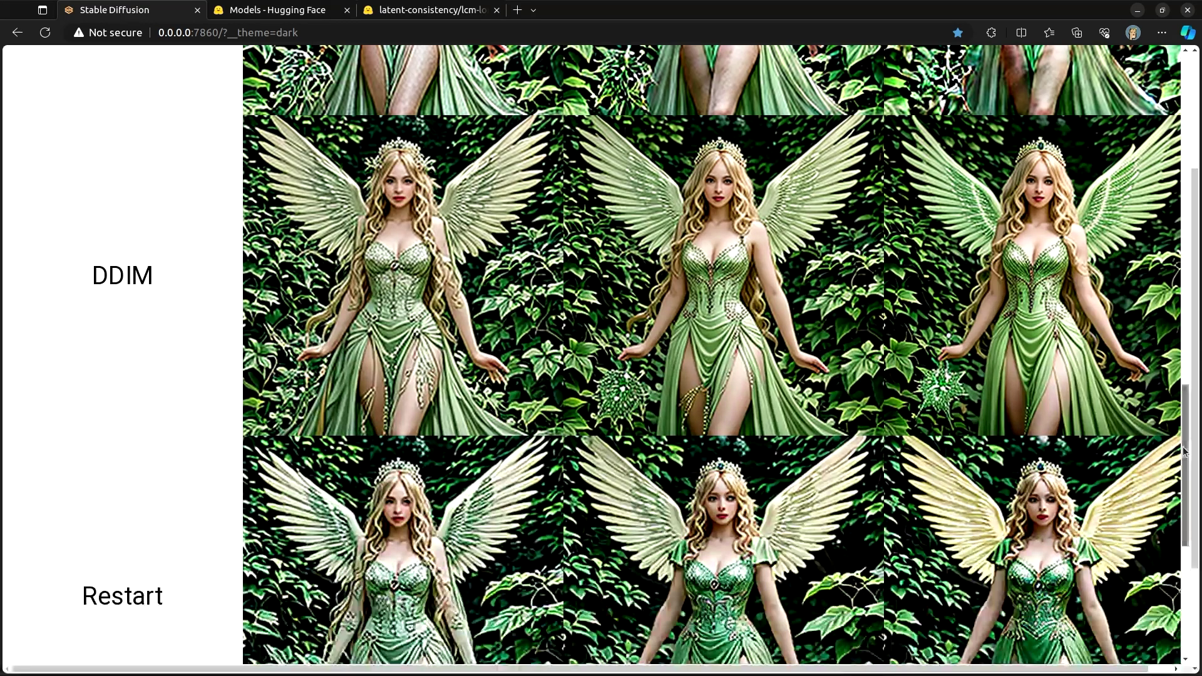
pyautogui.moveTo(1184, 471); pyautogui.dragTo(1185, 556)
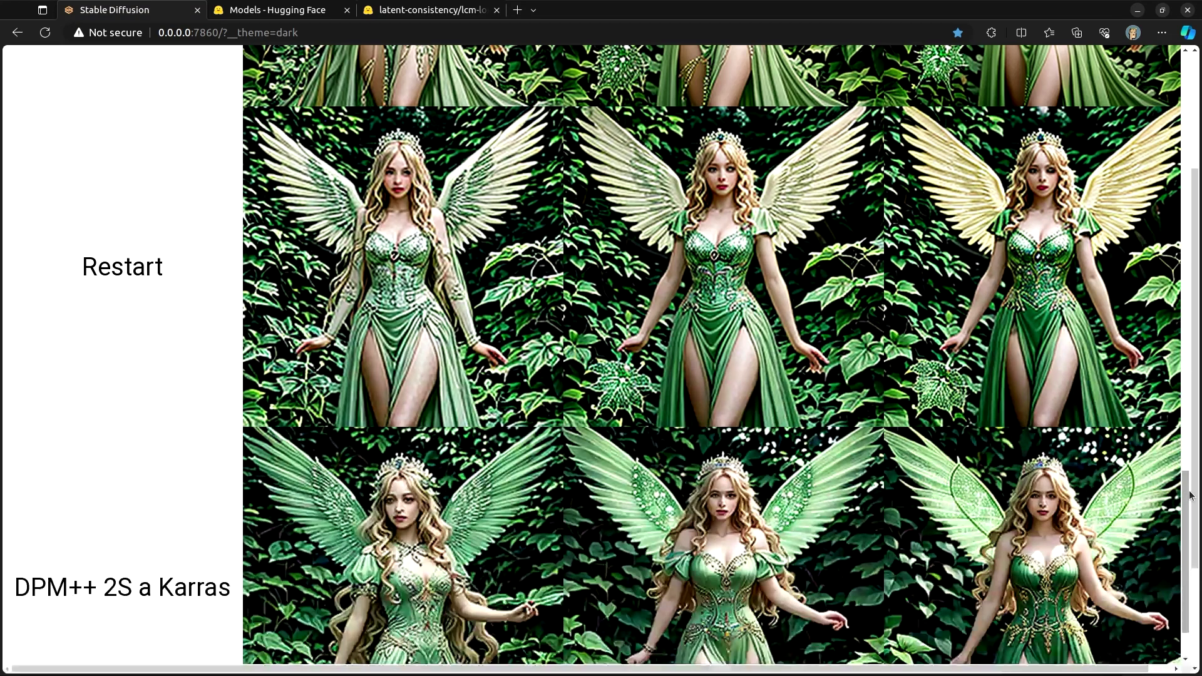
pyautogui.scroll(-2, 1190, 495)
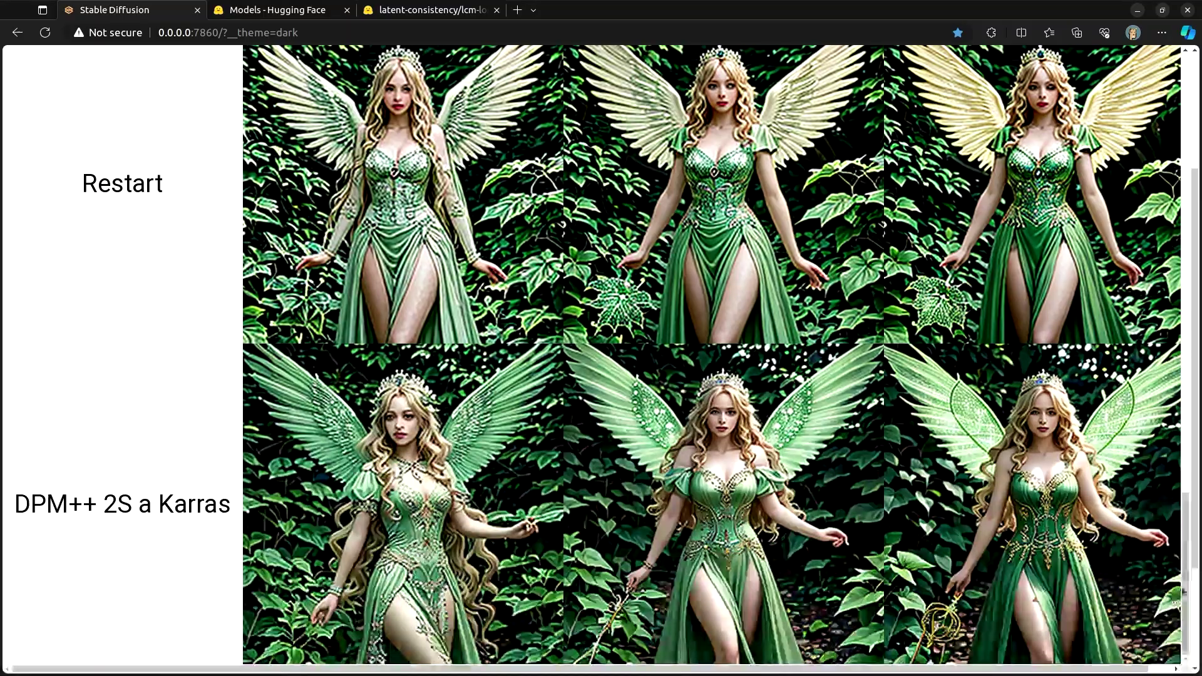
# Step: Close the enlarged grid and switch to the lcm-lora-sdv1-5 files page on Hugging Face
pyautogui.press('Escape')
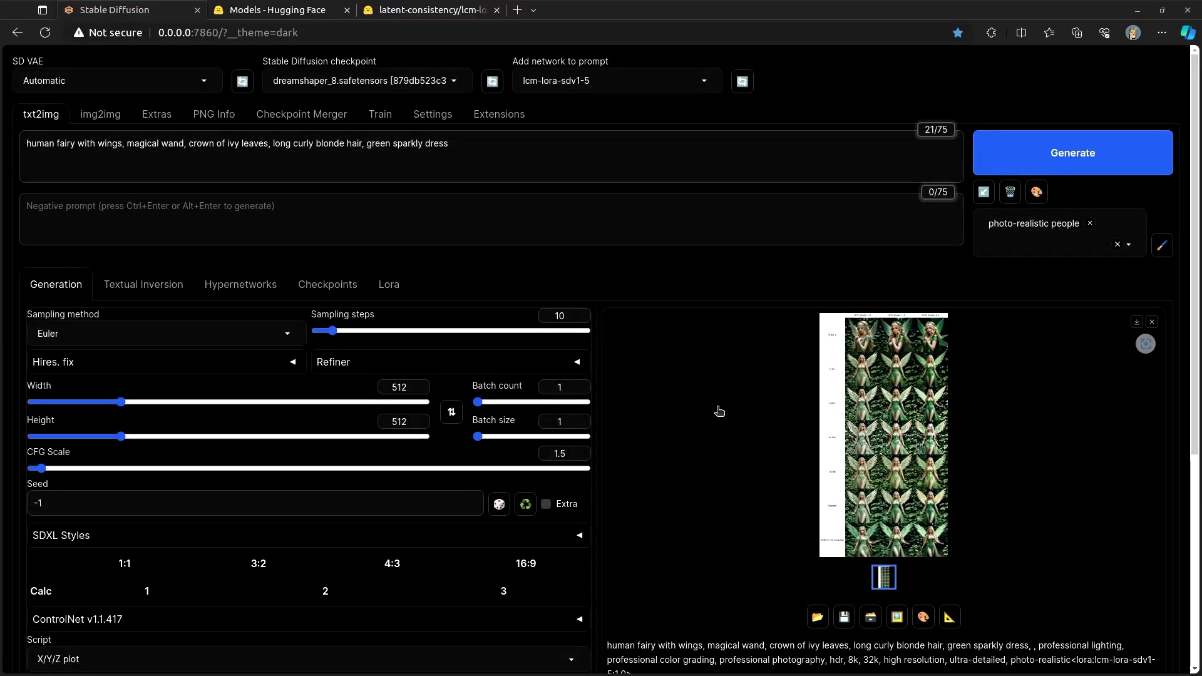
pyautogui.click(407, 9)
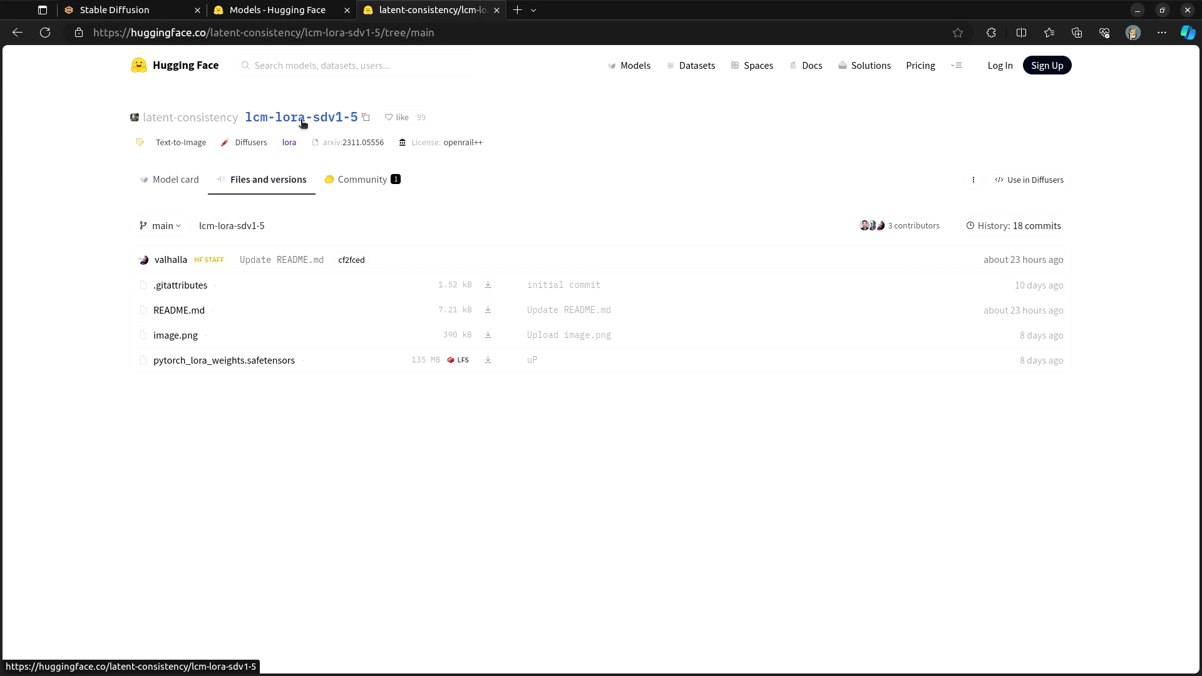
# Step: Open the latent-consistency organization page and scroll to its five models, including lcm-lora-sdxl
pyautogui.click(168, 120)
pyautogui.scroll(-10, 689, 513)
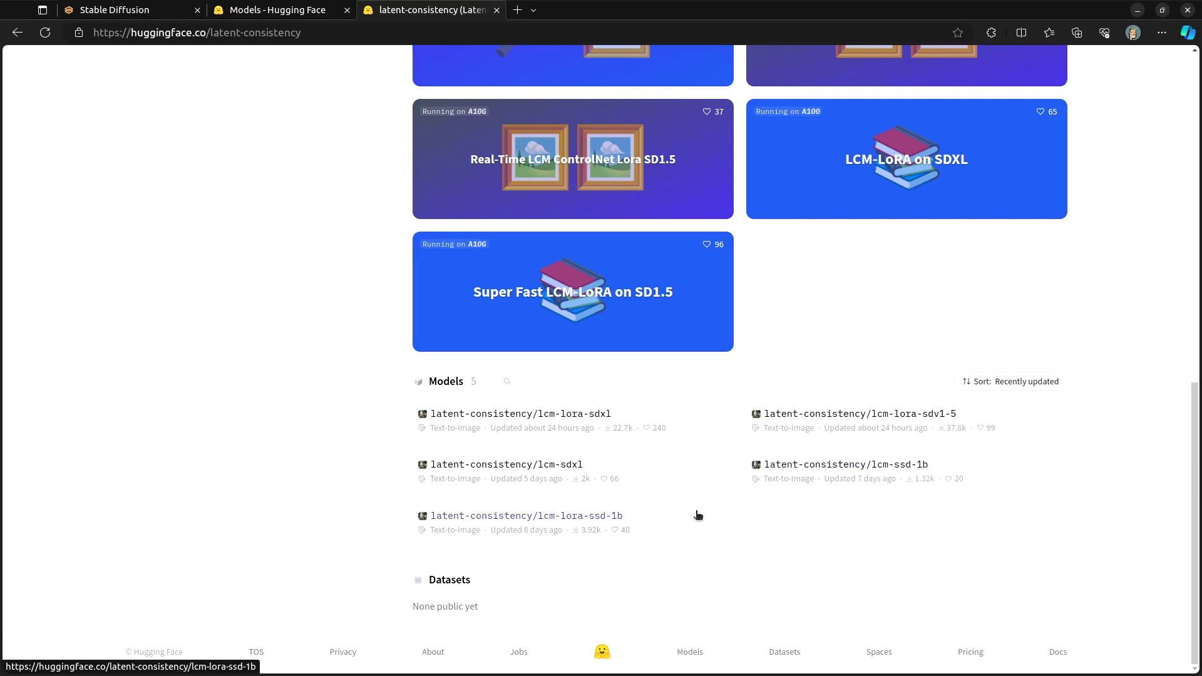
pyautogui.scroll(10, 688, 516)
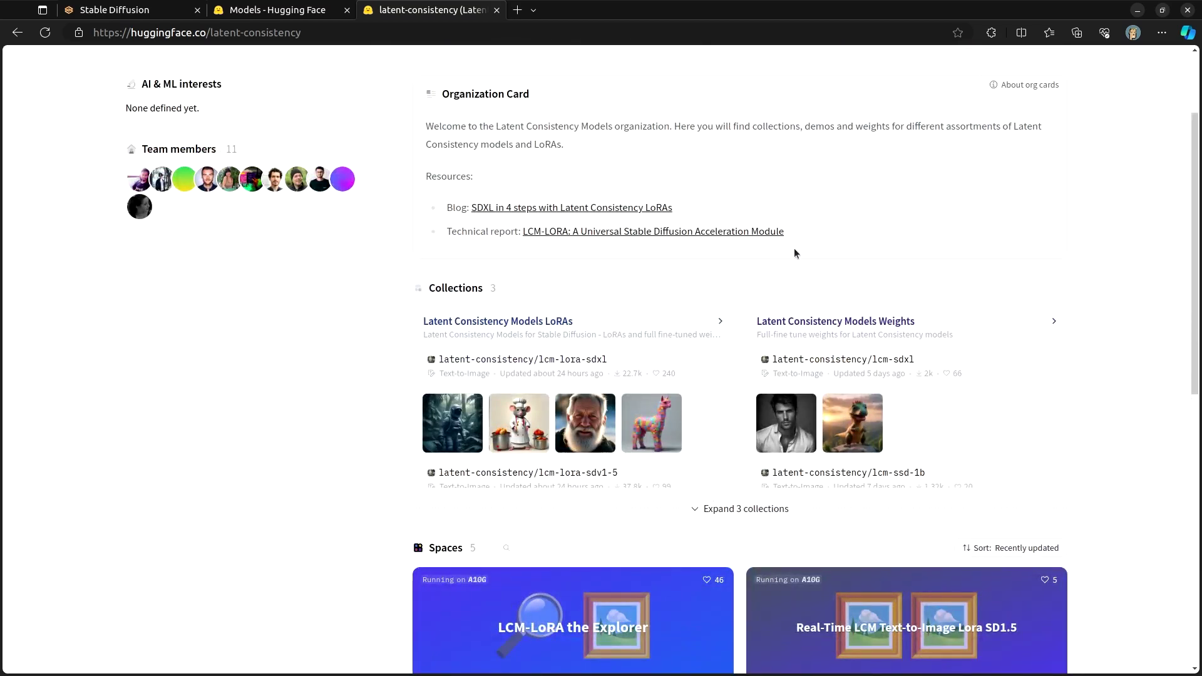
pyautogui.scroll(-10, 759, 324)
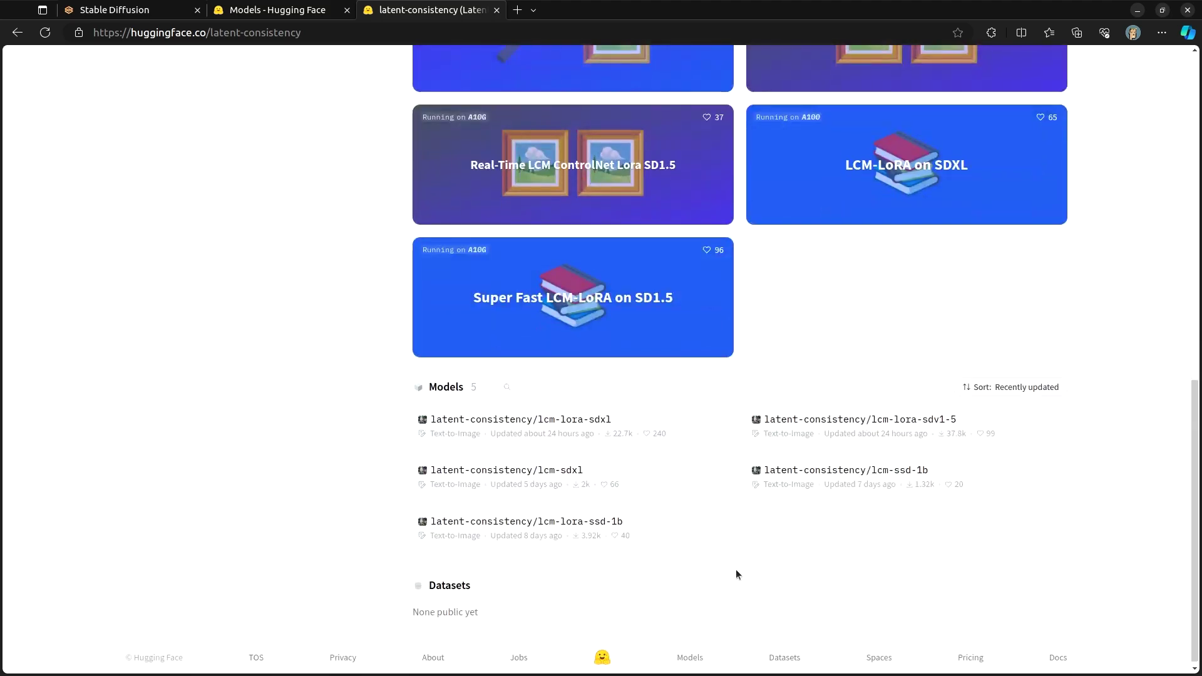